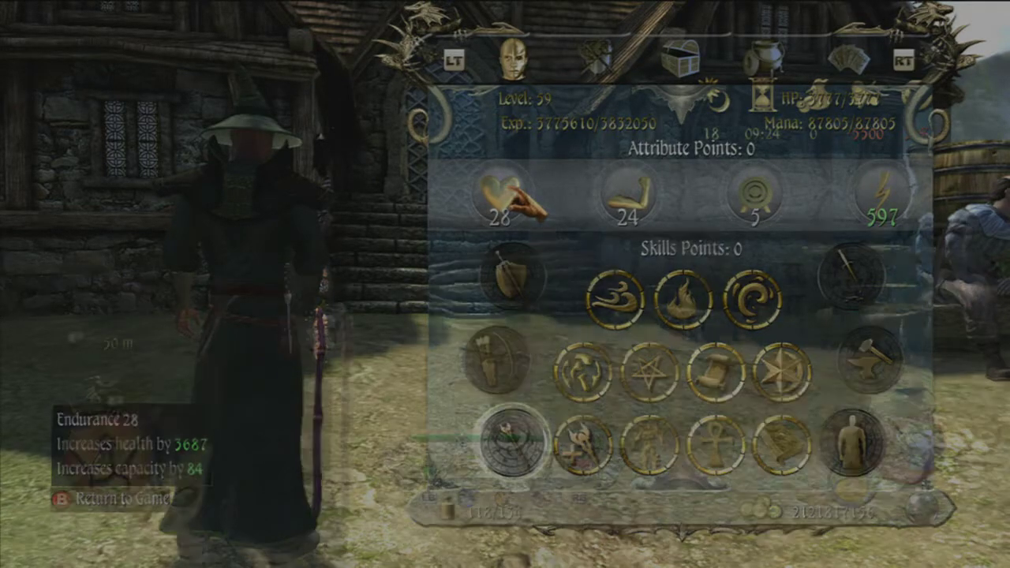
# Close the character status screen and bring up the game's pause menu.
pyautogui.press('Escape')
pyautogui.press('Escape')
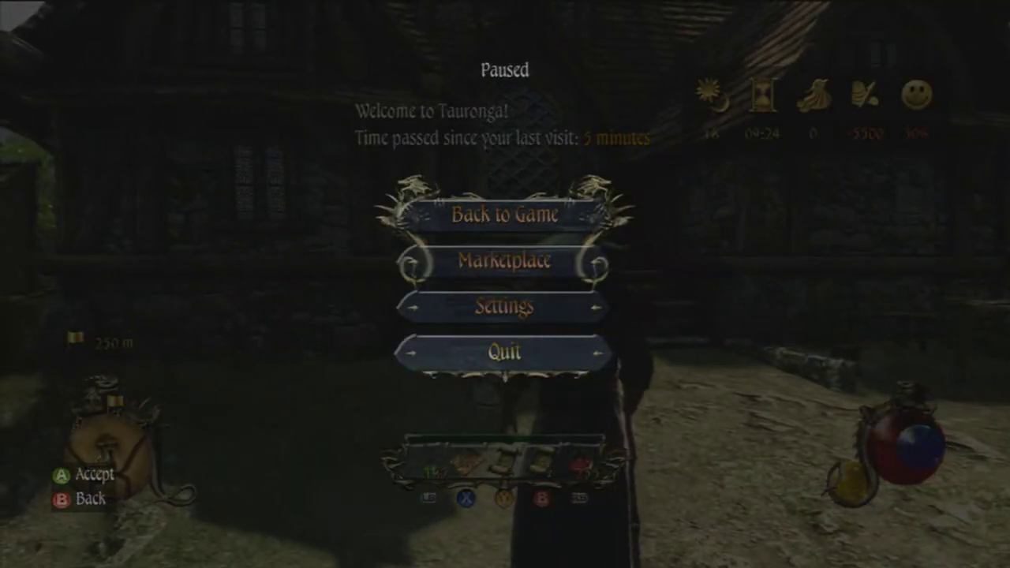
pyautogui.press('Up')
pyautogui.press('Down')
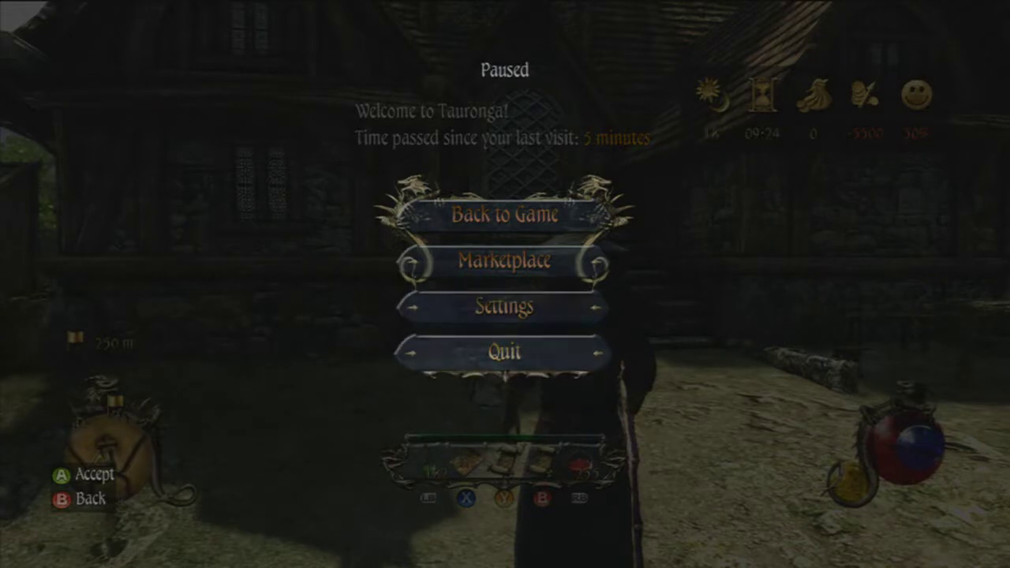
pyautogui.press('Return')
pyautogui.press('Return')
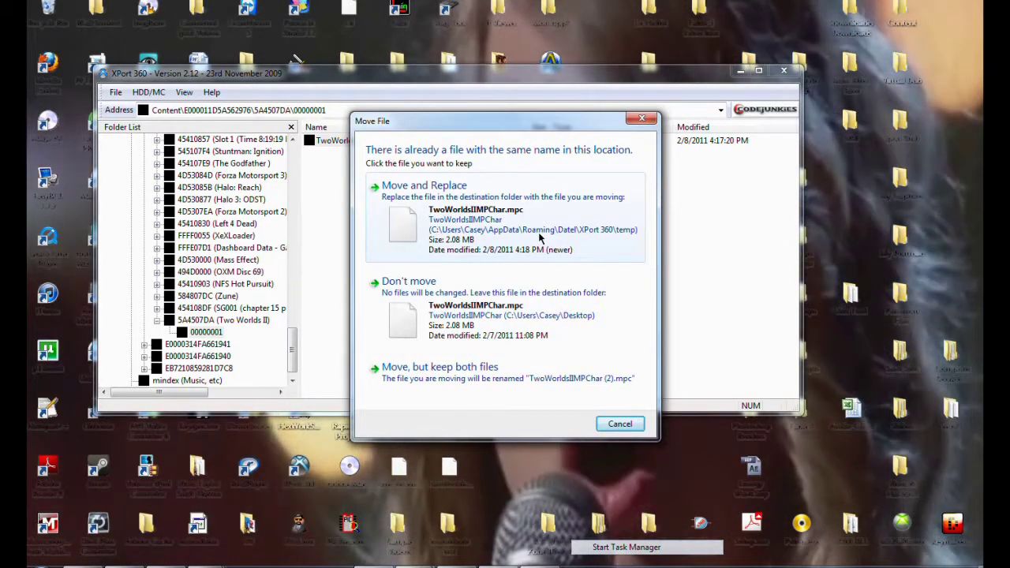
# Replace the existing TwoWorldsIIMPChar.mpc on the desktop with the newer copy from XPort 360, and put the XPort 360 window away.
pyautogui.click(530, 236)
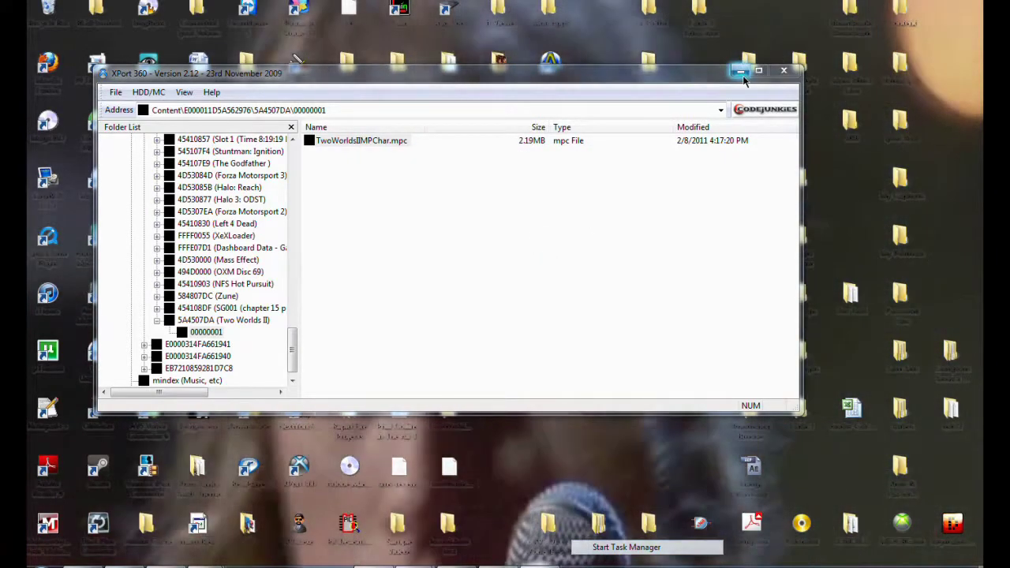
pyautogui.click(740, 70)
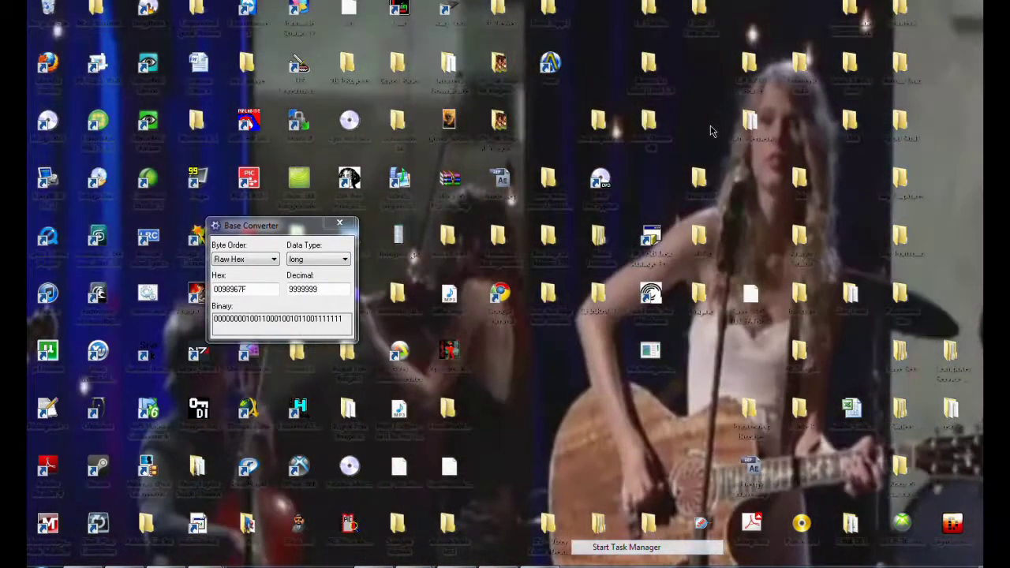
# Move TwoWorldsIIMPChar.mpc to a free spot near the middle of the desktop and close the Base Converter.
pyautogui.moveTo(448, 467); pyautogui.dragTo(537, 414)
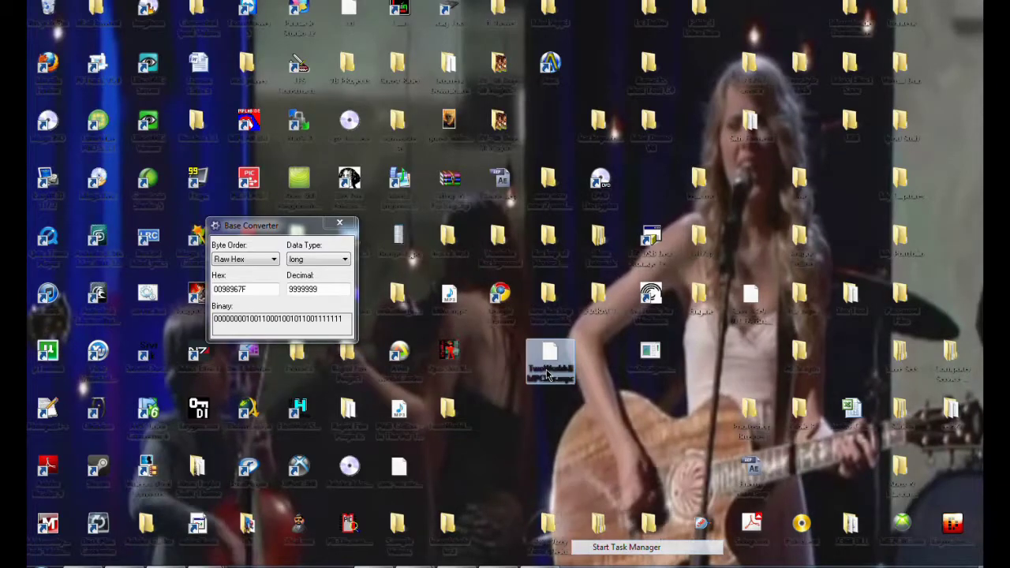
pyautogui.press('F2')
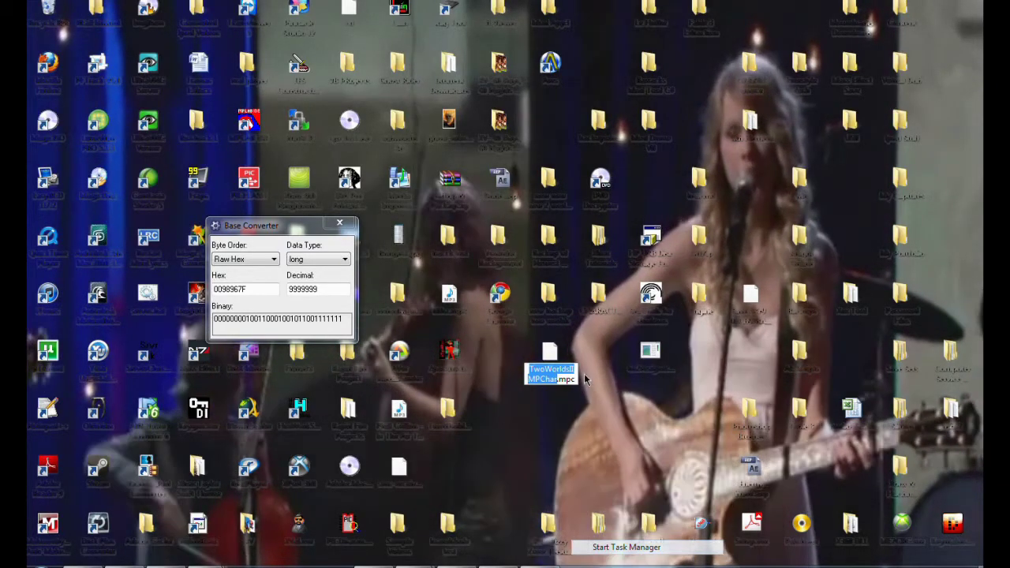
pyautogui.click(550, 355)
pyautogui.moveTo(550, 355); pyautogui.dragTo(513, 359)
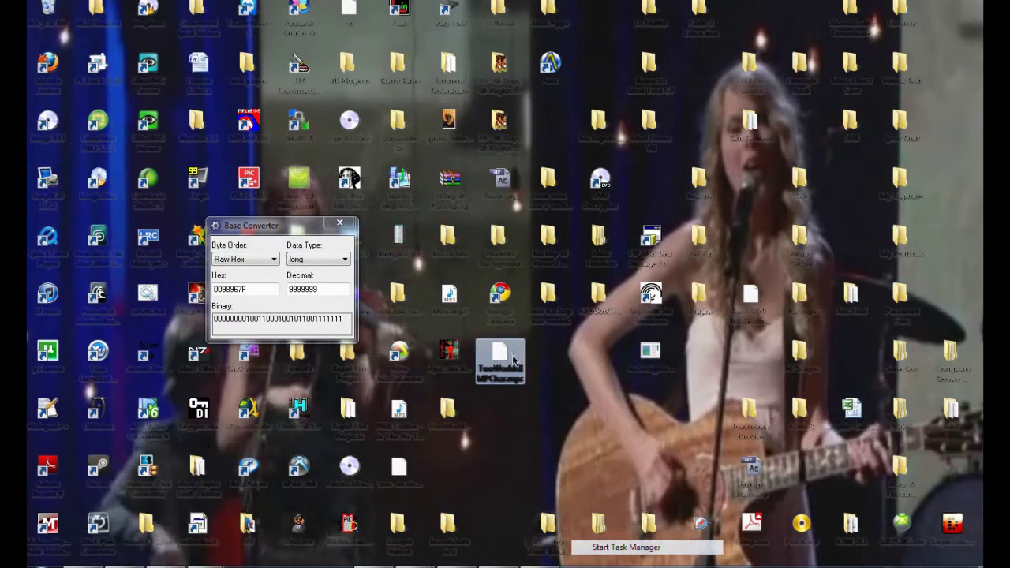
pyautogui.click(339, 223)
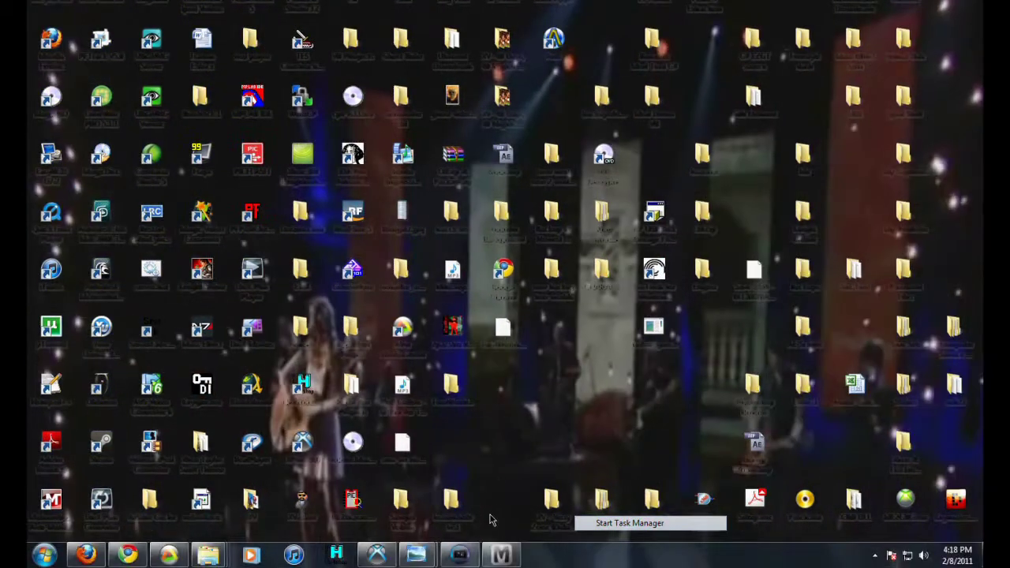
# Switch to Modio and load the Two Worlds II save TwoWorldsIIMPChar.mpc from the desktop.
pyautogui.click(500, 554)
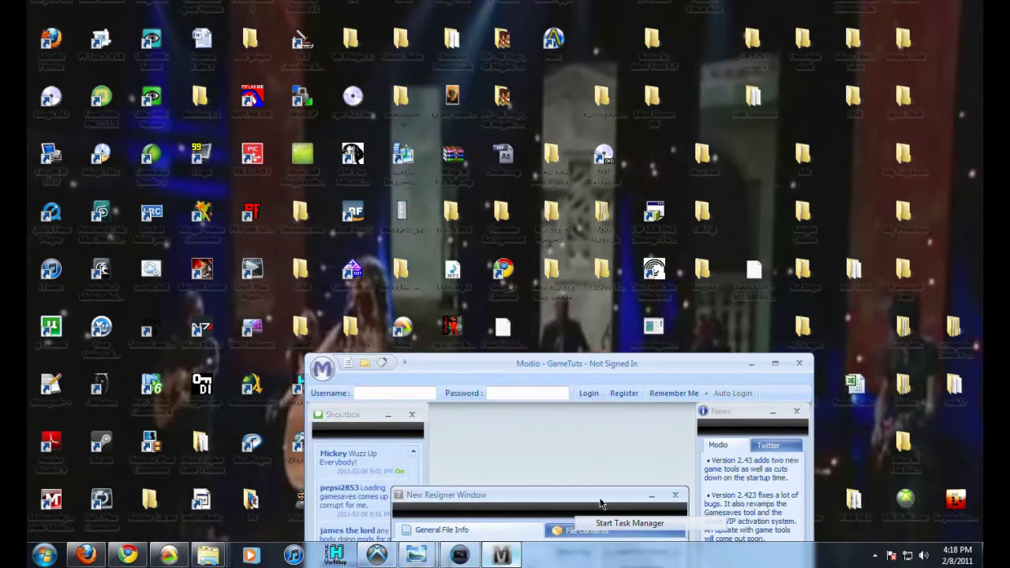
pyautogui.moveTo(596, 366); pyautogui.dragTo(477, 131)
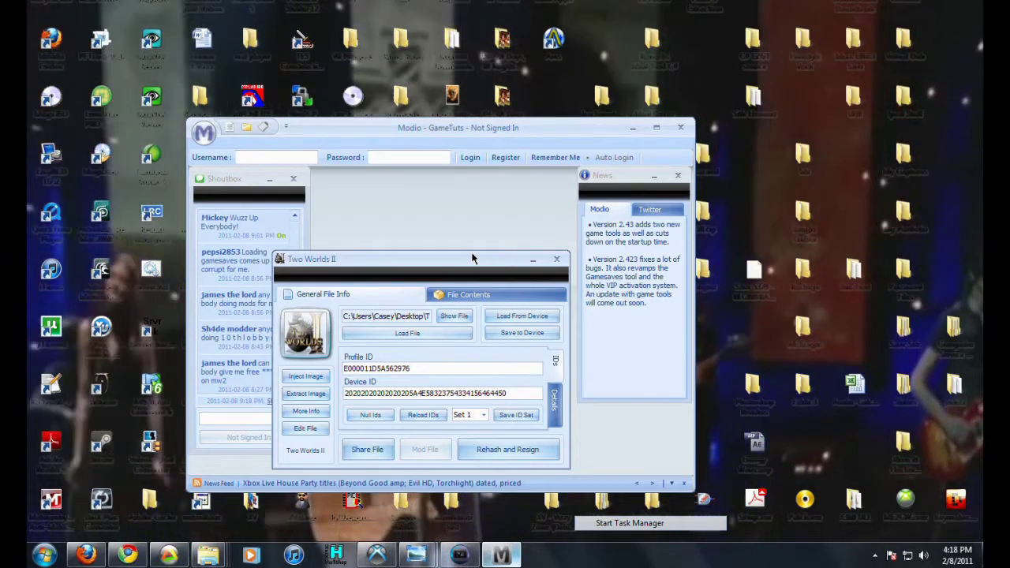
# Extract mpchar from the save's file contents to the desktop and place it beside the save file.
pyautogui.click(465, 294)
pyautogui.rightClick(322, 316)
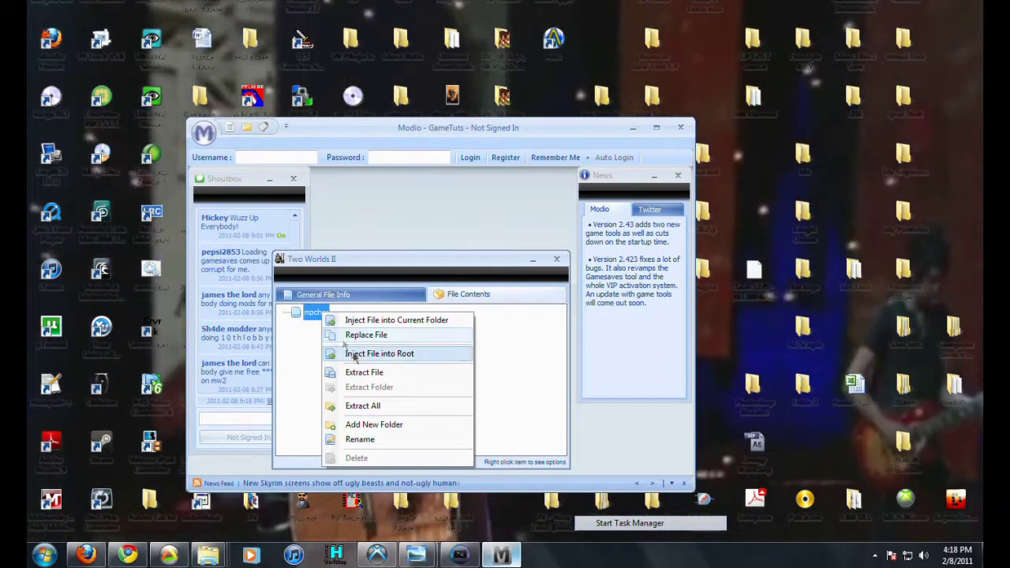
pyautogui.click(358, 370)
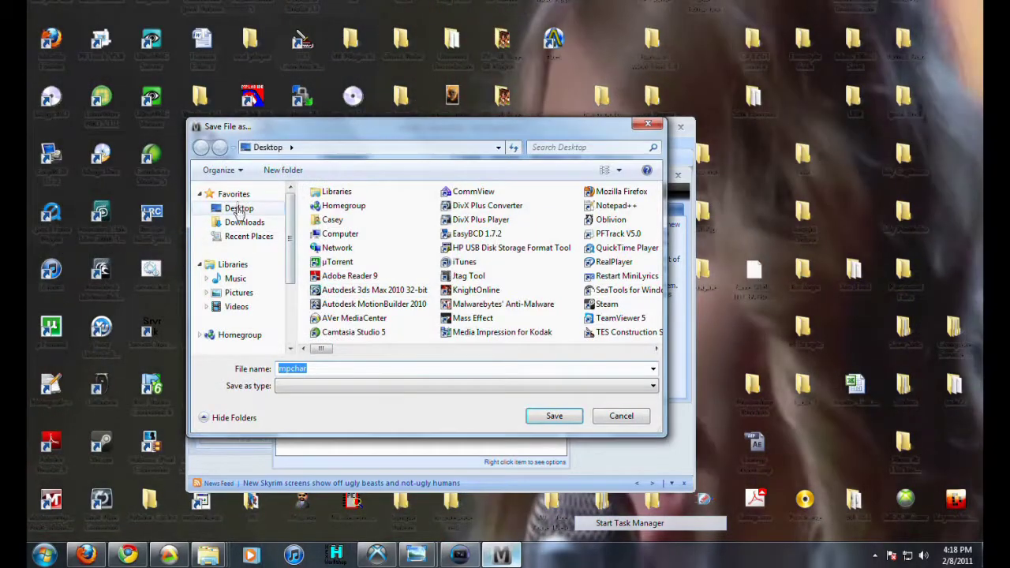
pyautogui.click(240, 209)
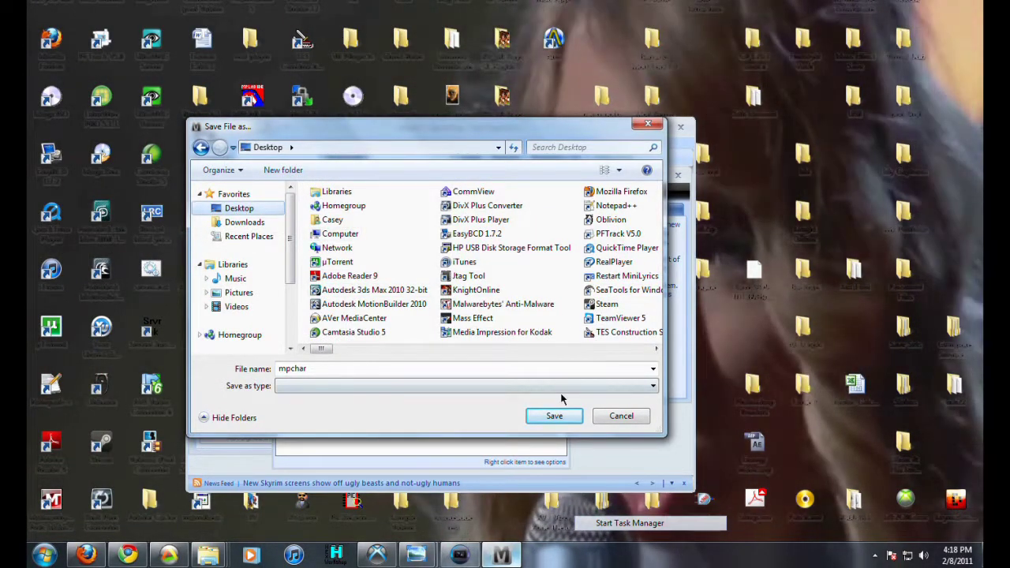
pyautogui.click(552, 414)
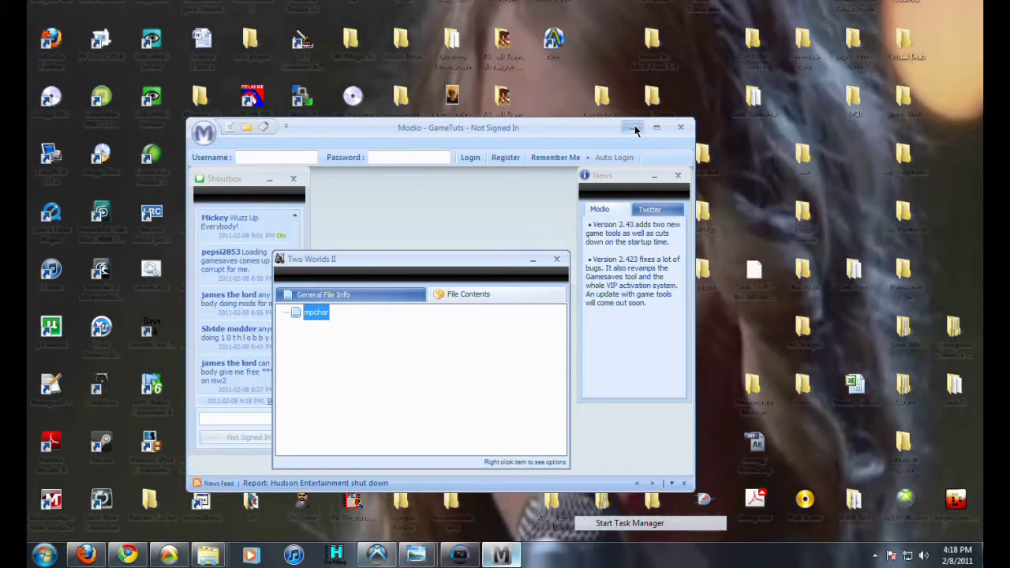
pyautogui.click(633, 128)
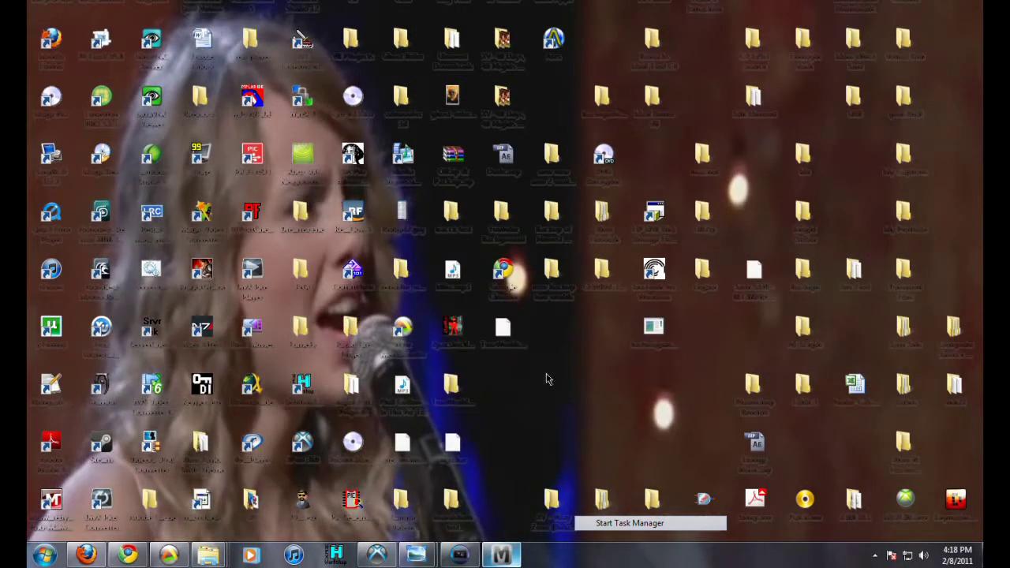
pyautogui.moveTo(452, 443); pyautogui.dragTo(565, 341)
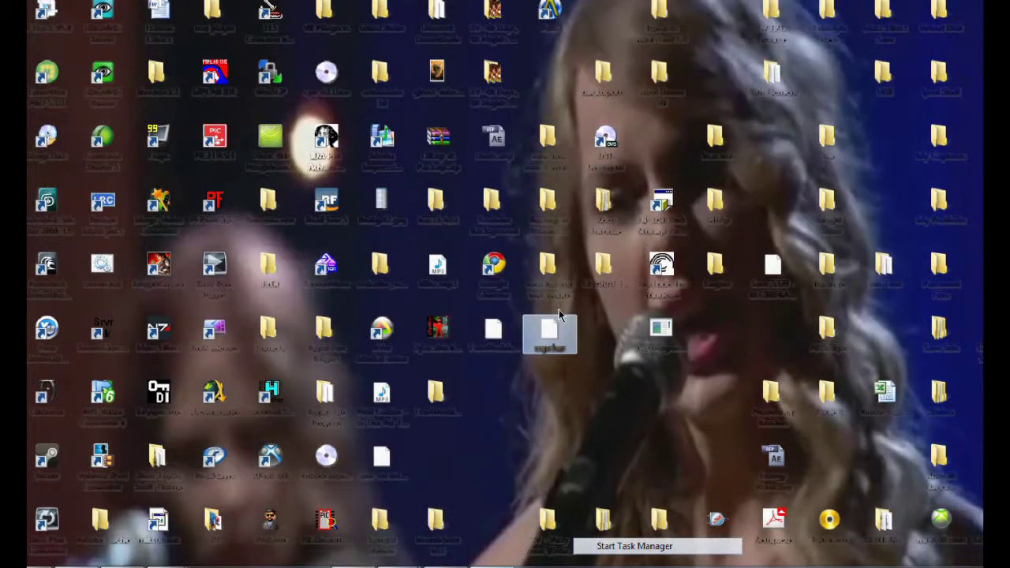
pyautogui.moveTo(566, 338)
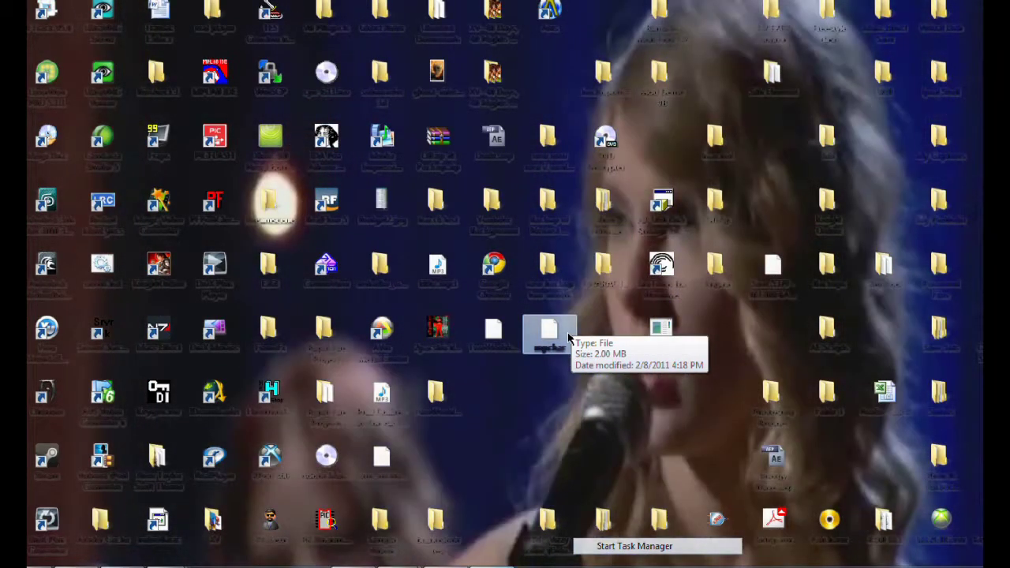
# Launch OffzipPackzip UI.exe from the OffZip folder and ignore the Malwarebytes alert about Keygen.exe.
pyautogui.moveTo(568, 337); pyautogui.dragTo(717, 221)
pyautogui.doubleClick(717, 221)
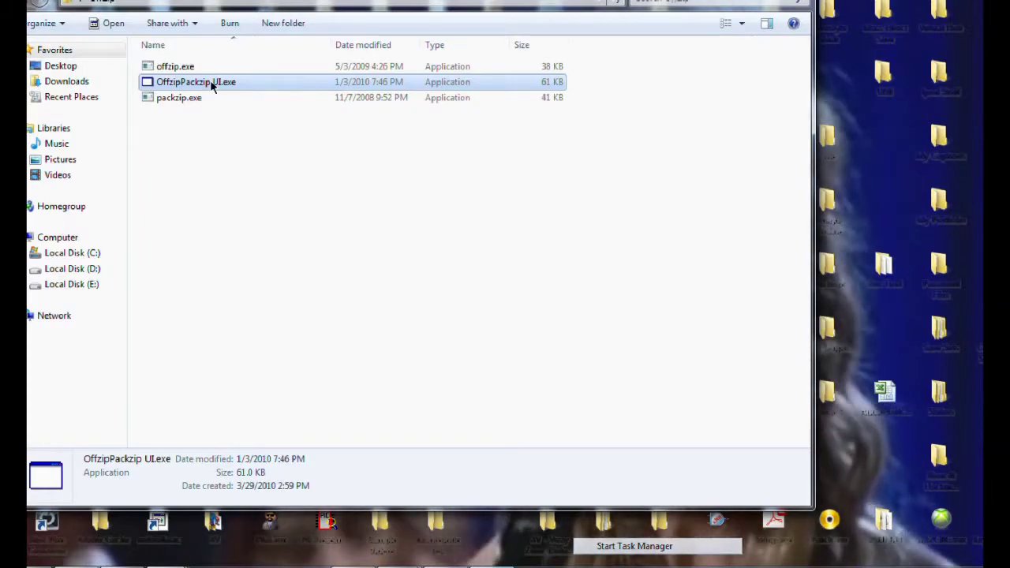
pyautogui.click(793, 1)
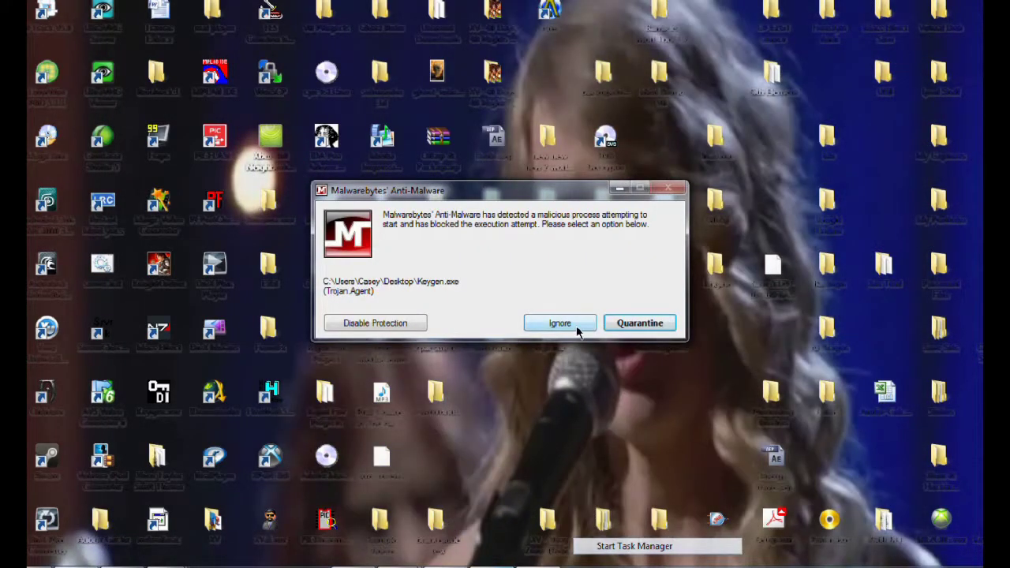
pyautogui.click(576, 327)
pyautogui.doubleClick(576, 329)
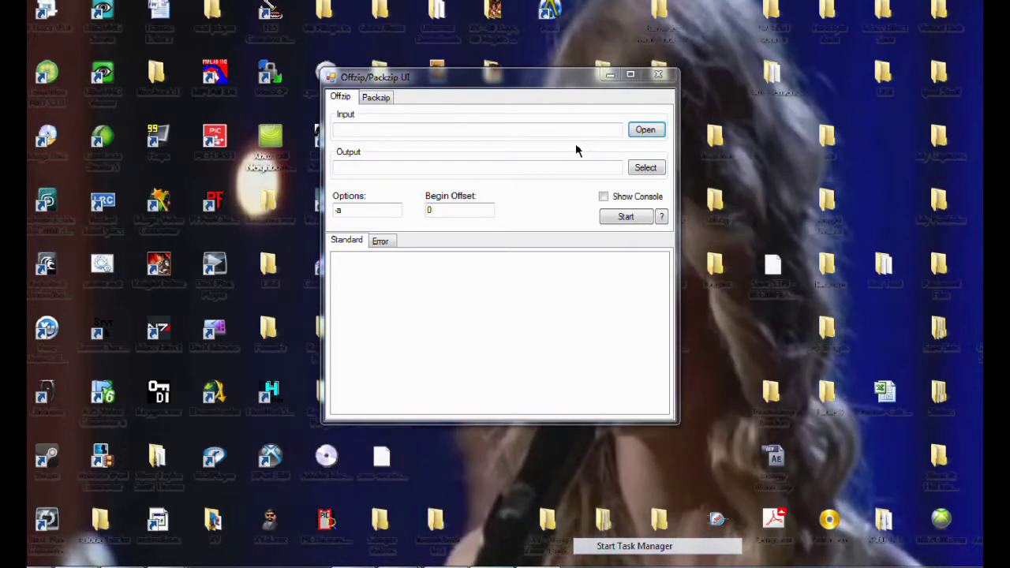
# Choose the mpchar file on the desktop as the Offzip input.
pyautogui.click(645, 130)
pyautogui.moveTo(496, 101); pyautogui.dragTo(361, 157)
pyautogui.click(374, 325)
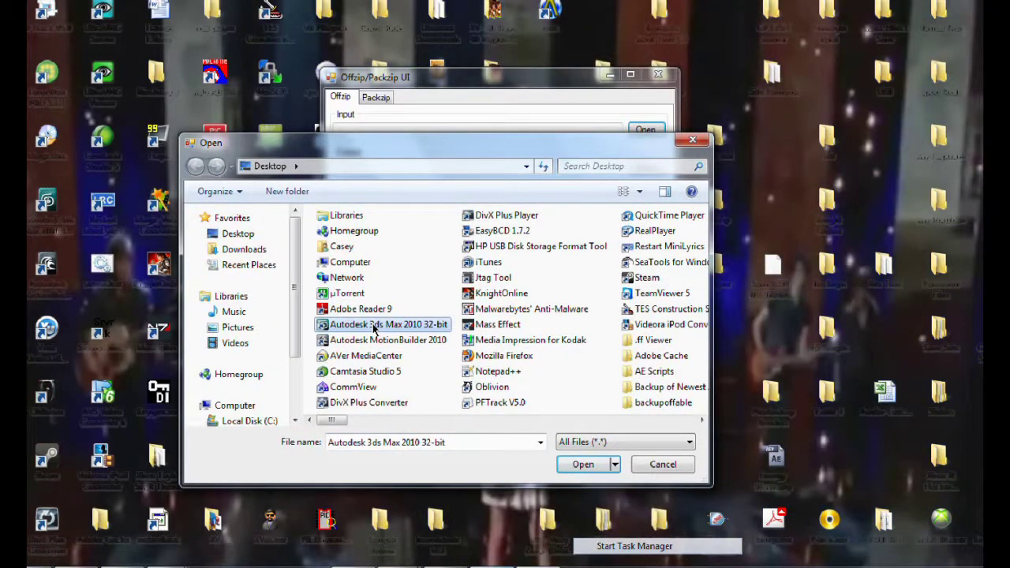
pyautogui.press('m')
pyautogui.press('m')
pyautogui.press('m')
pyautogui.press('m')
pyautogui.press('m')
pyautogui.press('m')
pyautogui.press('m')
pyautogui.press('m')
pyautogui.press('m')
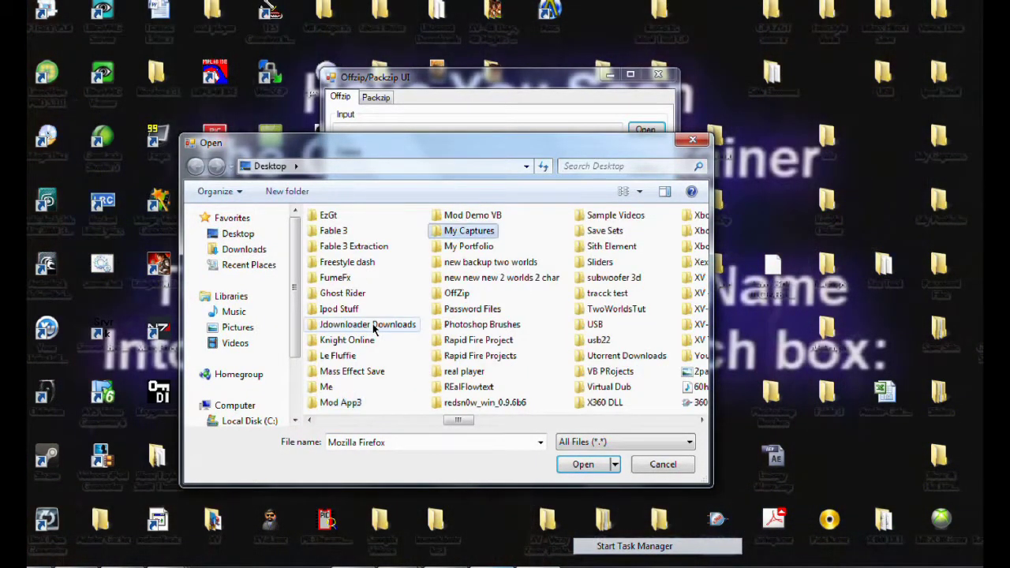
pyautogui.press('m')
pyautogui.press('m')
pyautogui.press('m')
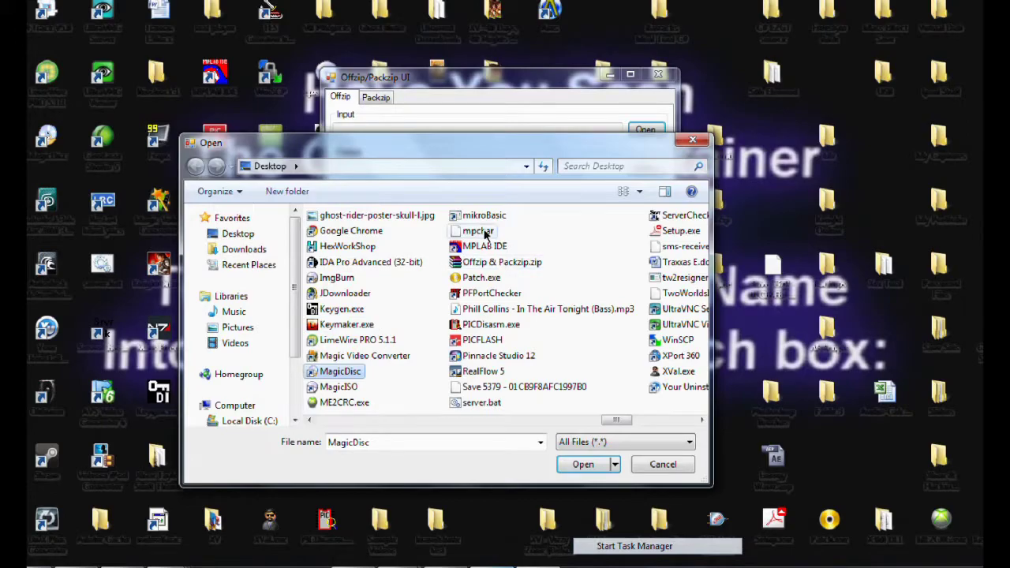
pyautogui.doubleClick(477, 230)
# Set the Offzip output to the Desktop, enable Show Console, and start unpacking with option -a and begin offset 0.
pyautogui.click(645, 167)
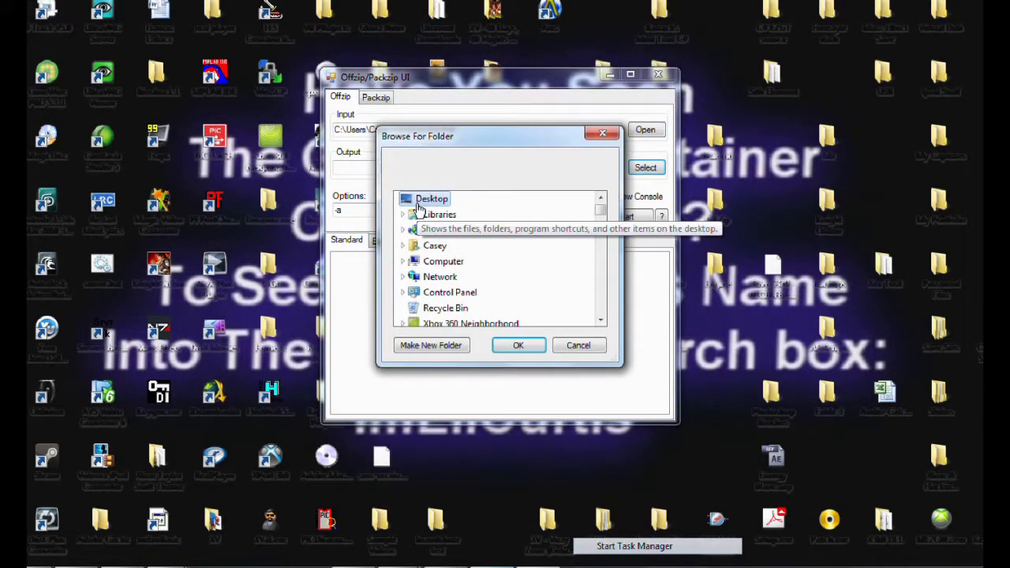
pyautogui.click(518, 347)
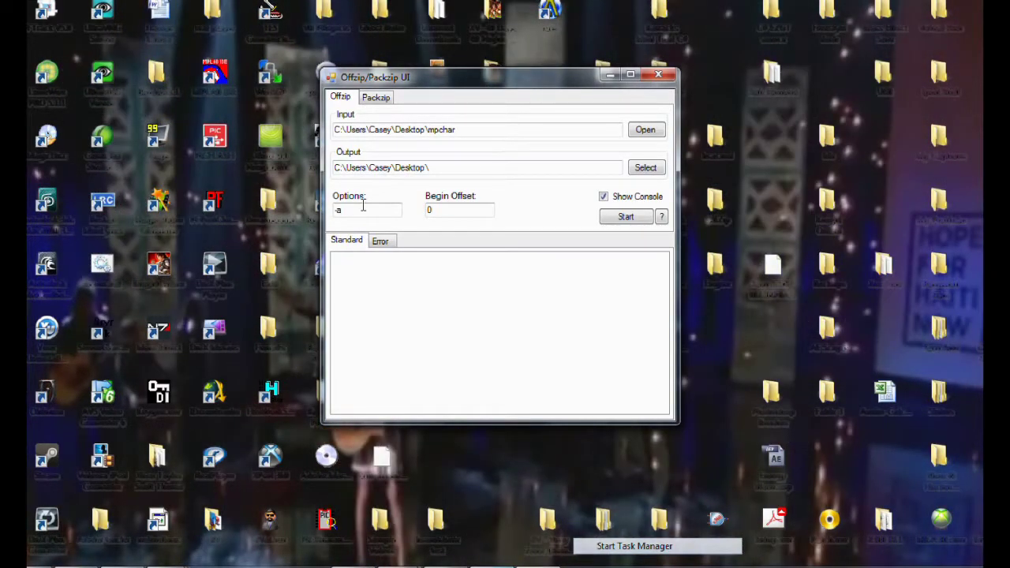
pyautogui.click(430, 210)
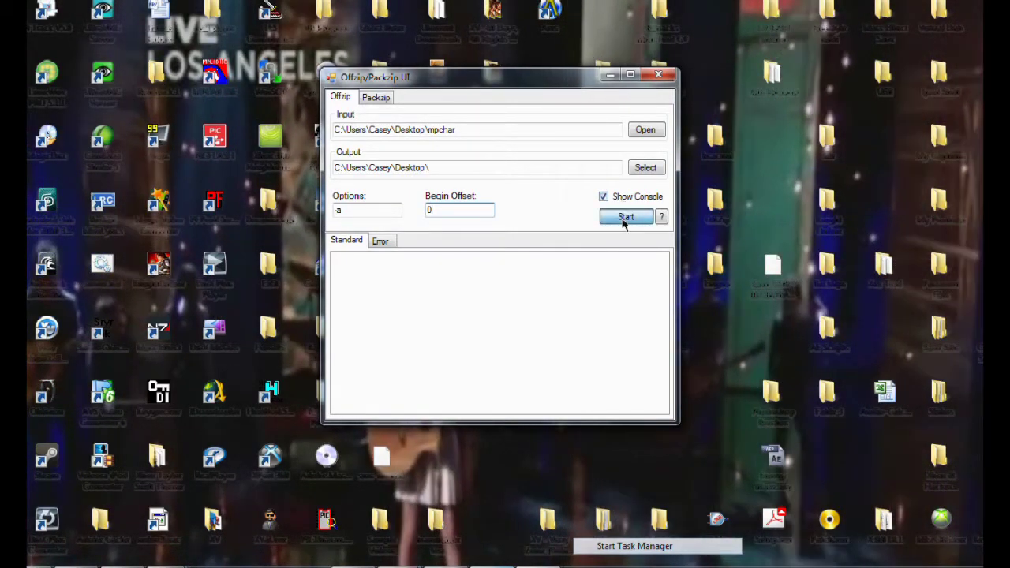
pyautogui.click(623, 217)
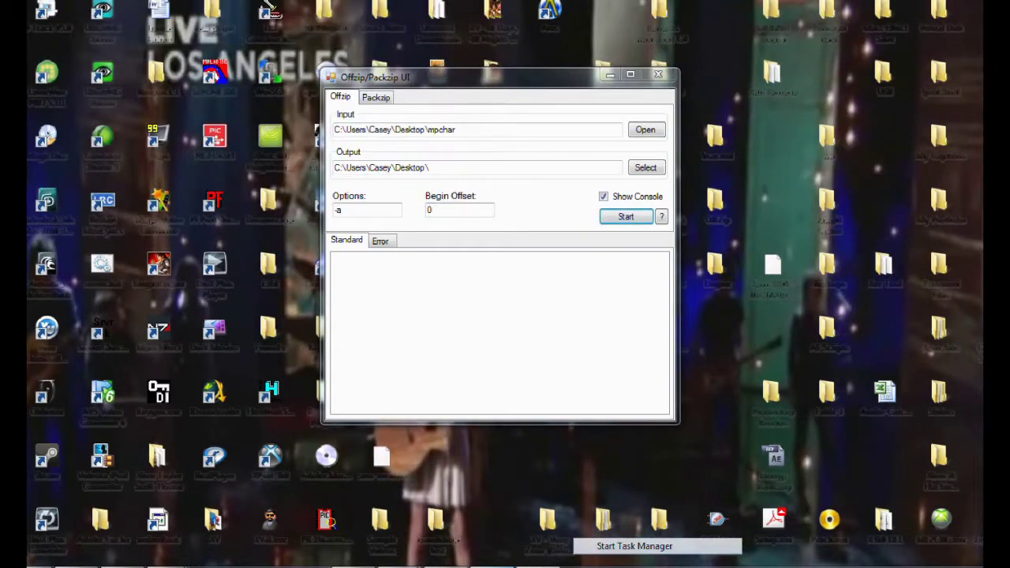
# Place the unpacked 0000001c.dat beside mpchar on the desktop and open it in Hex Workshop.
pyautogui.click(607, 75)
pyautogui.moveTo(437, 457); pyautogui.dragTo(605, 337)
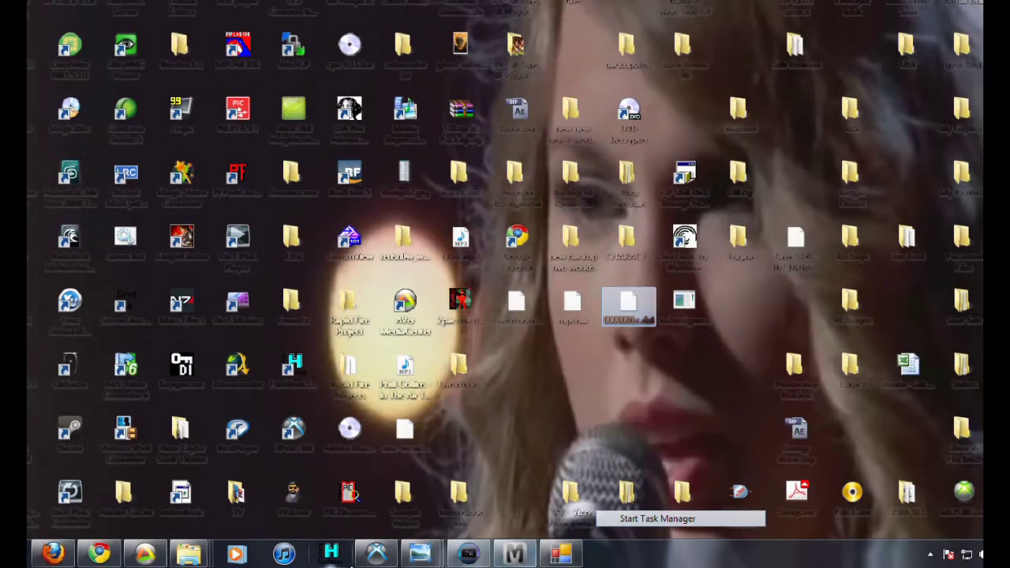
pyautogui.click(350, 558)
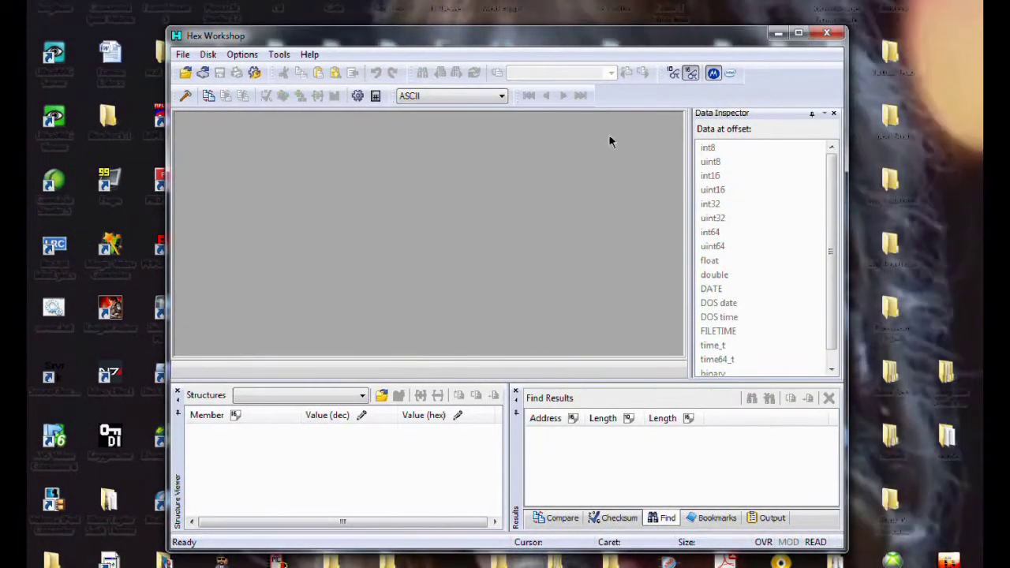
pyautogui.moveTo(601, 43); pyautogui.dragTo(848, 149)
pyautogui.moveTo(554, 375); pyautogui.dragTo(741, 364)
pyautogui.moveTo(762, 139); pyautogui.dragTo(278, 72)
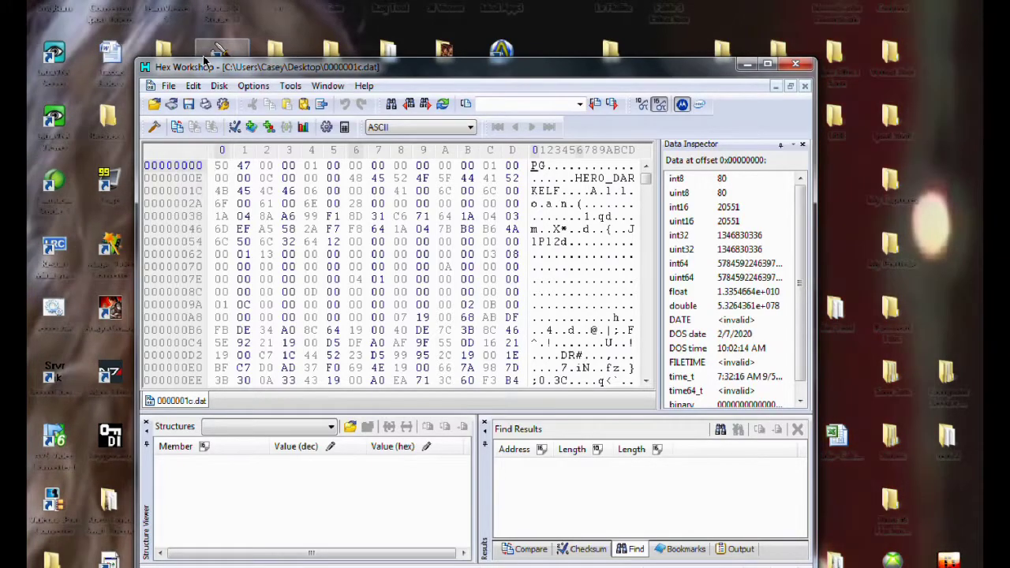
# Open Hex Workshop's Base Converter and place it over the left side of the hex data.
pyautogui.click(371, 178)
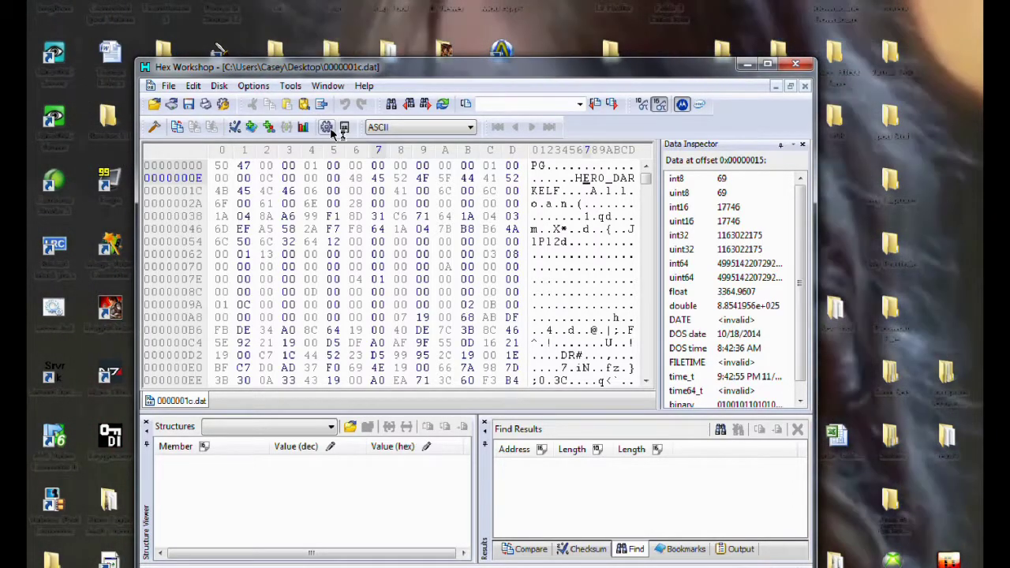
pyautogui.click(331, 130)
pyautogui.moveTo(217, 240); pyautogui.dragTo(199, 222)
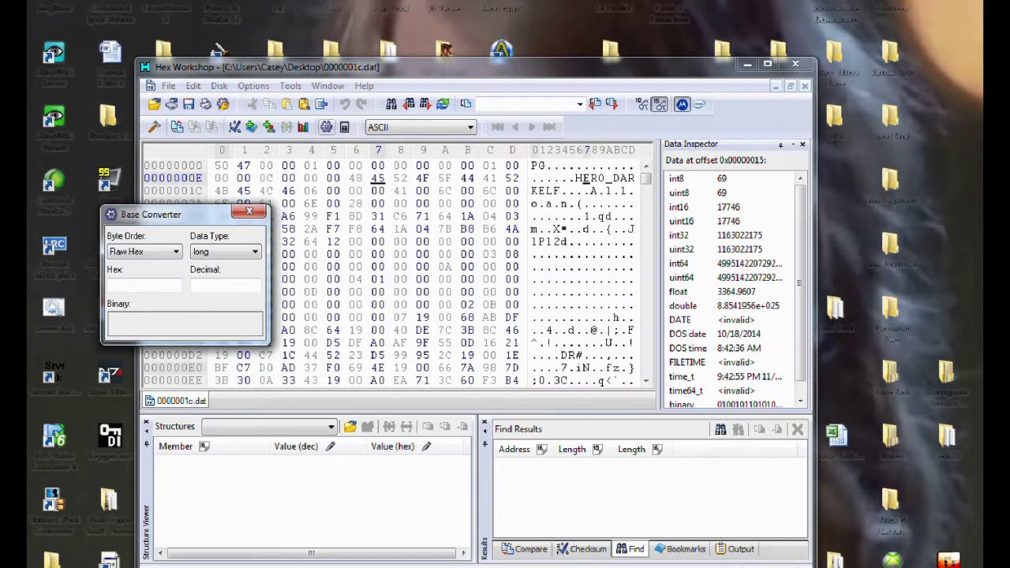
# Bring up the character screenshot 20110207230546.jpg in Windows Photo Viewer and place it beside the Base Converter.
pyautogui.click(351, 567)
pyautogui.click(270, 530)
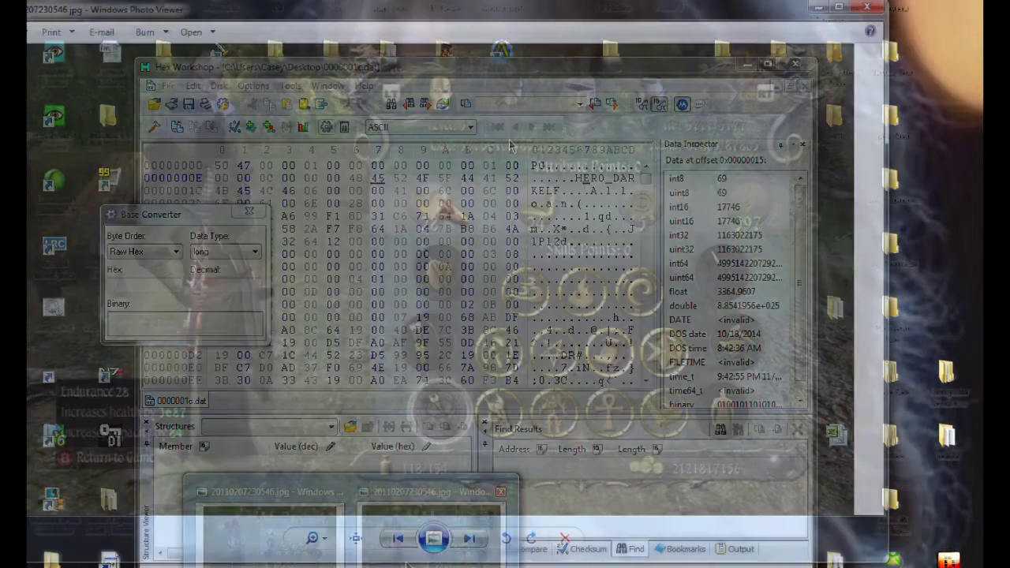
pyautogui.moveTo(356, 9); pyautogui.dragTo(572, 45)
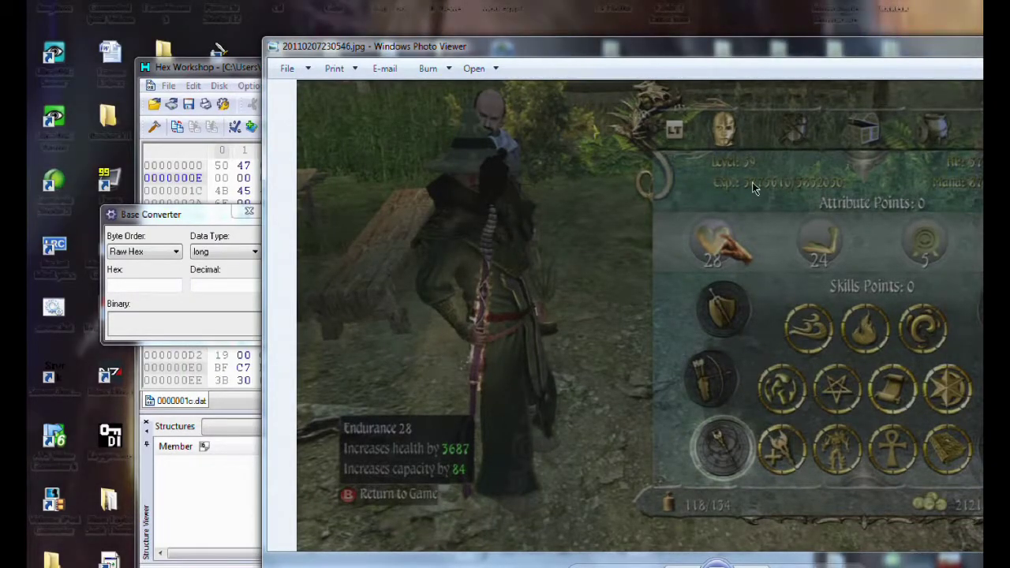
# Place the Base Converter over the character screenshot and convert the experience value 3775610 from decimal to hex.
pyautogui.moveTo(725, 50); pyautogui.dragTo(716, 32)
pyautogui.moveTo(157, 215); pyautogui.dragTo(345, 219)
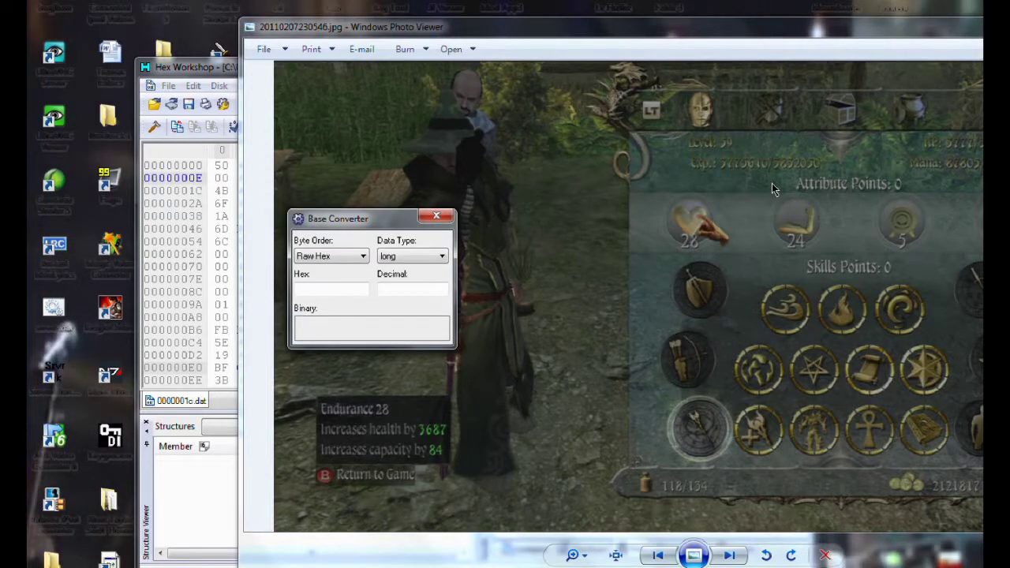
pyautogui.moveTo(393, 224); pyautogui.dragTo(335, 196)
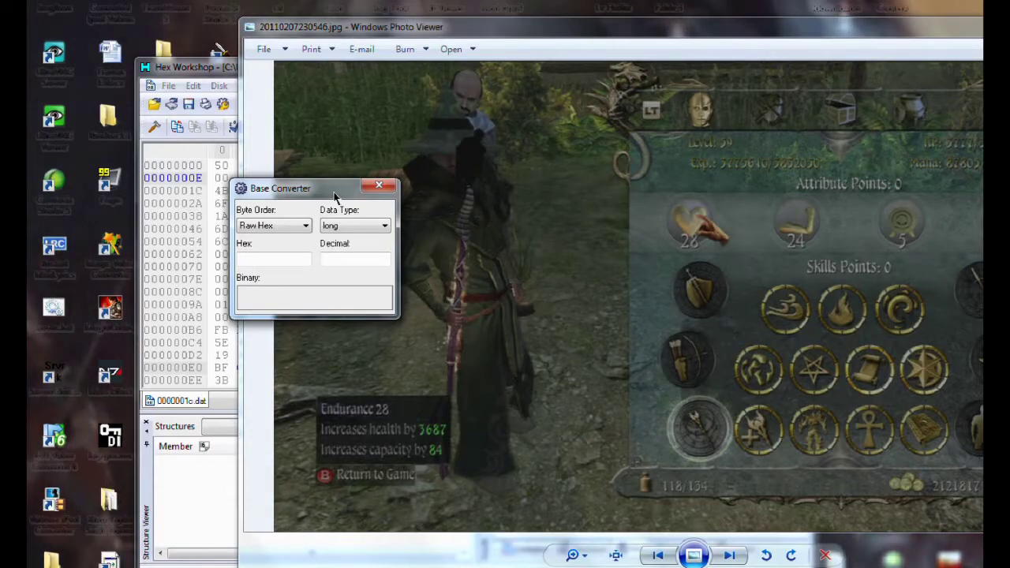
pyautogui.moveTo(335, 197); pyautogui.dragTo(329, 240)
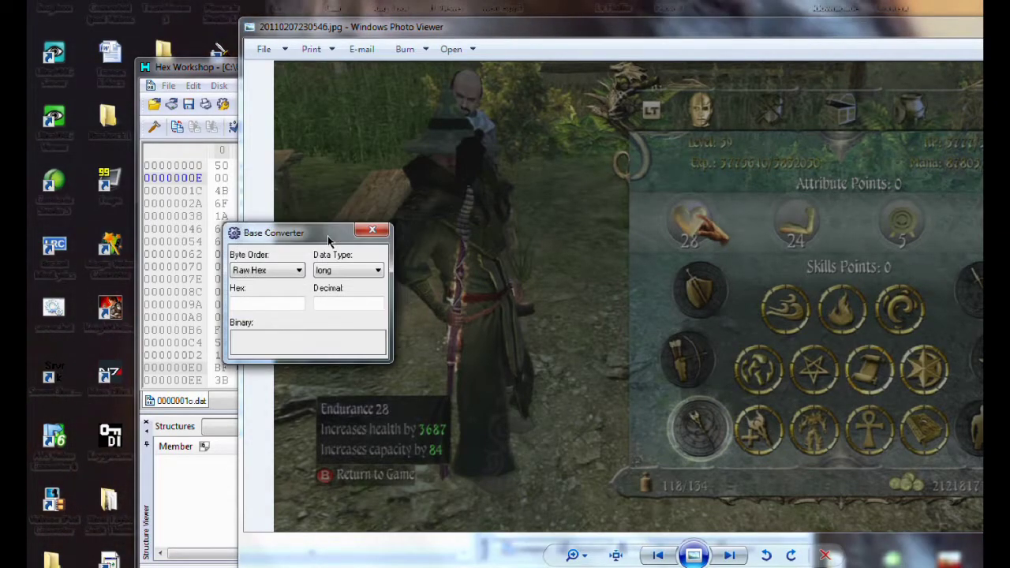
pyautogui.click(363, 307)
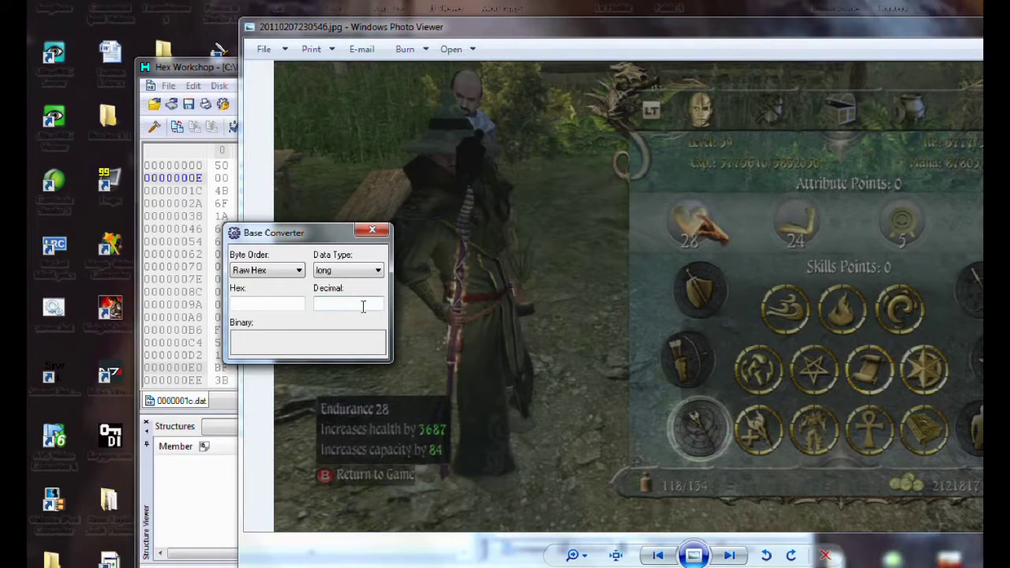
pyautogui.write('377')
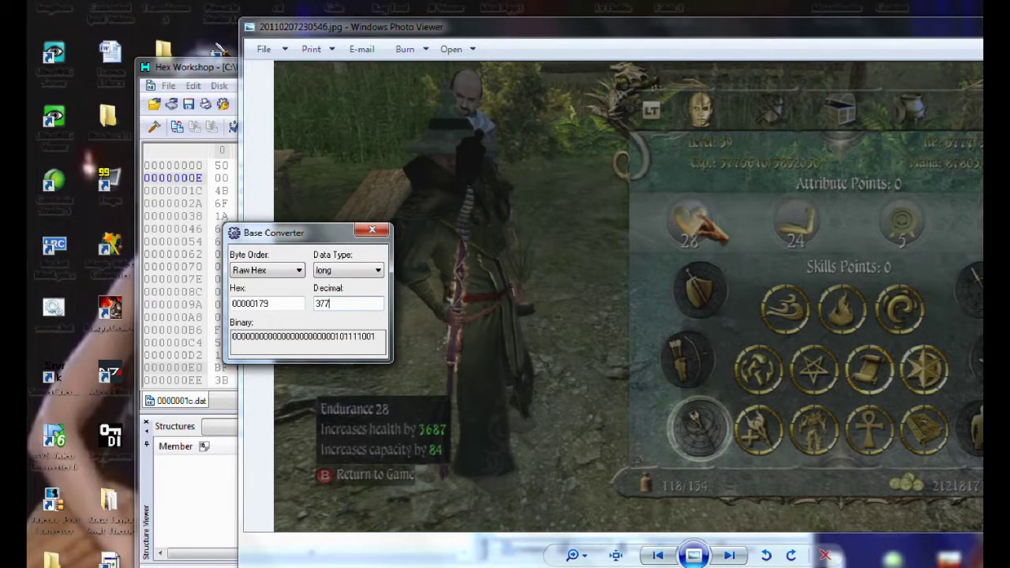
pyautogui.write('5610')
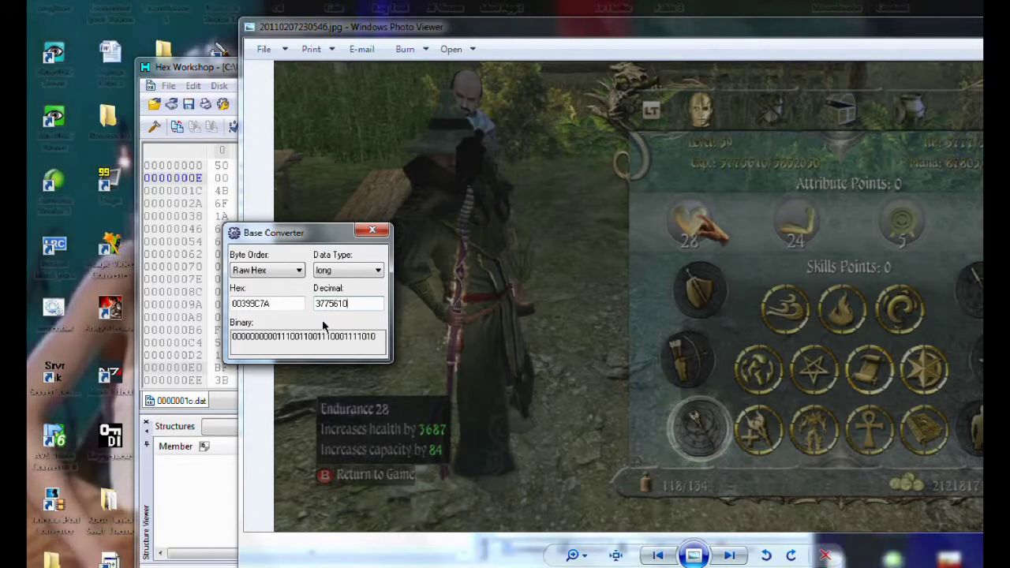
pyautogui.moveTo(270, 304); pyautogui.dragTo(240, 304)
# Close the character screenshot and arrange the Base Converter beside the Hex Workshop window showing 0000001c.dat.
pyautogui.moveTo(283, 228); pyautogui.dragTo(120, 160)
pyautogui.moveTo(888, 32); pyautogui.dragTo(555, 153)
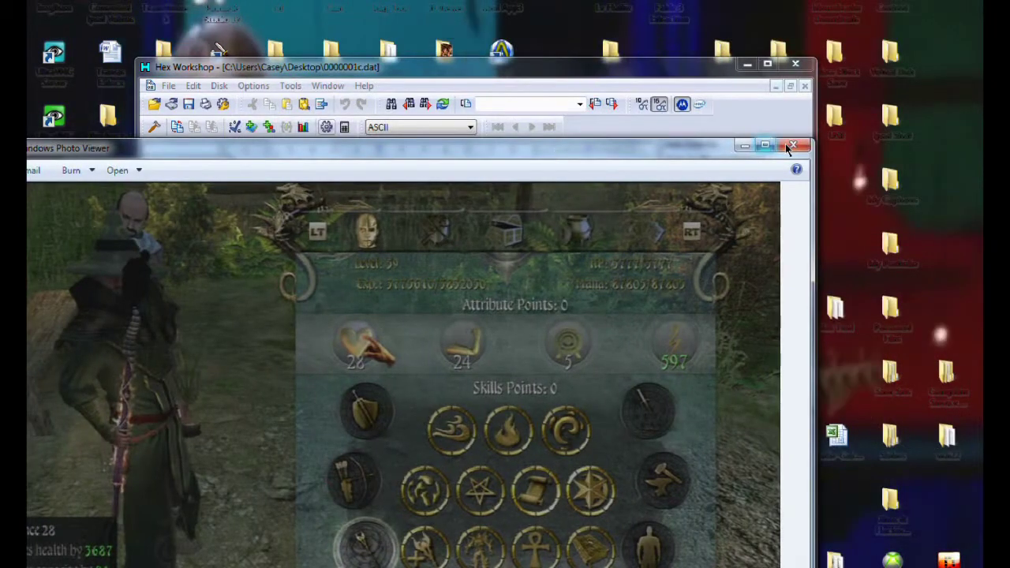
pyautogui.click(791, 146)
pyautogui.moveTo(177, 167); pyautogui.dragTo(228, 156)
pyautogui.moveTo(359, 75); pyautogui.dragTo(453, 87)
pyautogui.click(360, 213)
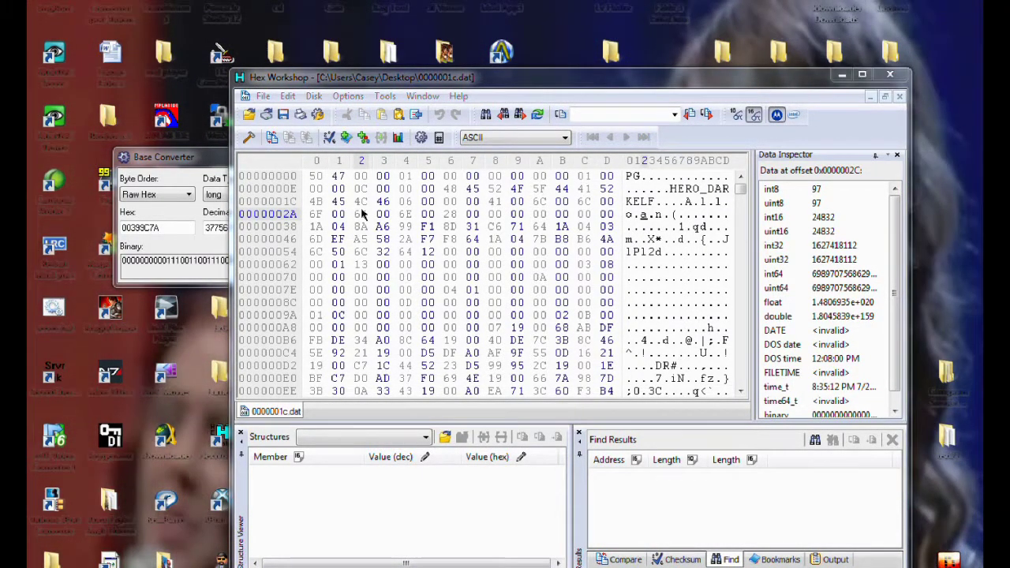
# Open a hex-value search, clear its previous search value, and place the Base Converter beside it.
pyautogui.hotkey('ctrl', 'f')
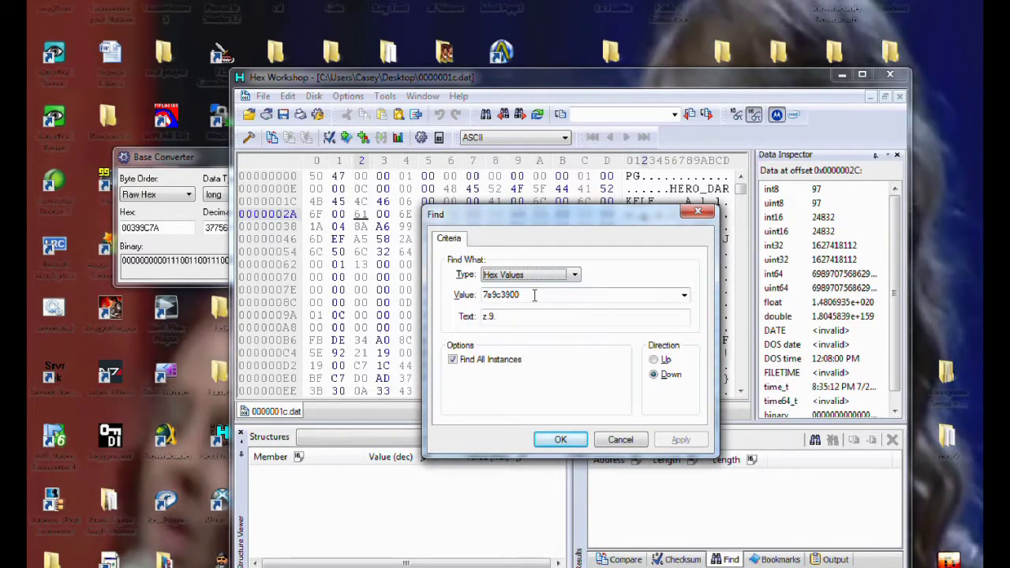
pyautogui.doubleClick(534, 295)
pyautogui.press('BackSpace')
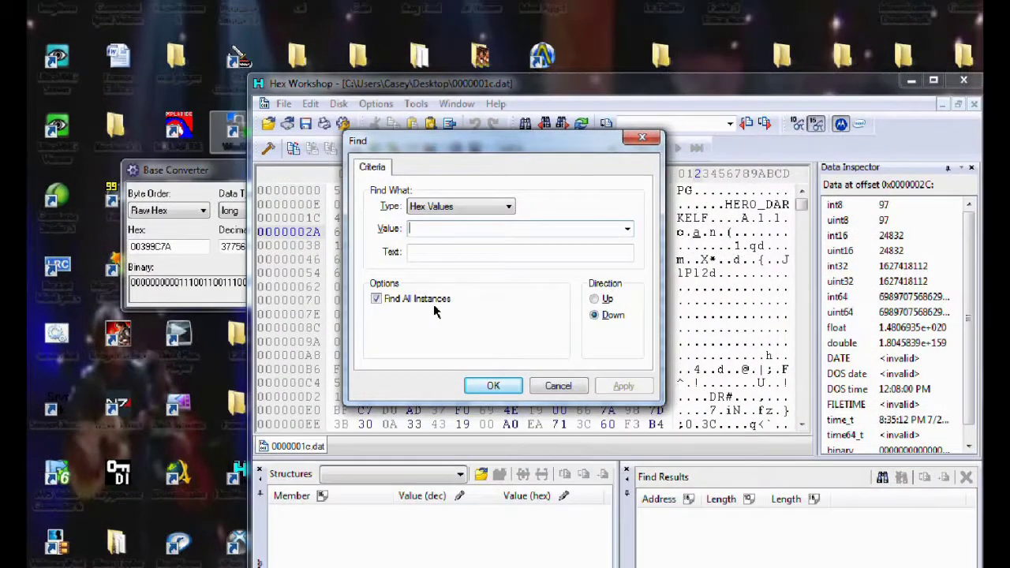
pyautogui.click(211, 153)
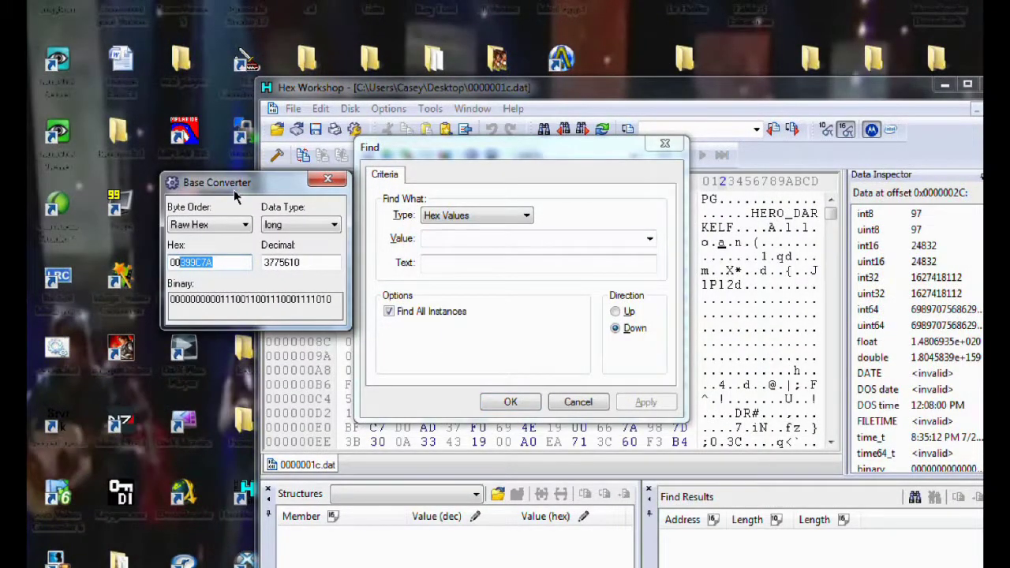
pyautogui.moveTo(237, 175); pyautogui.dragTo(191, 164)
pyautogui.click(129, 243)
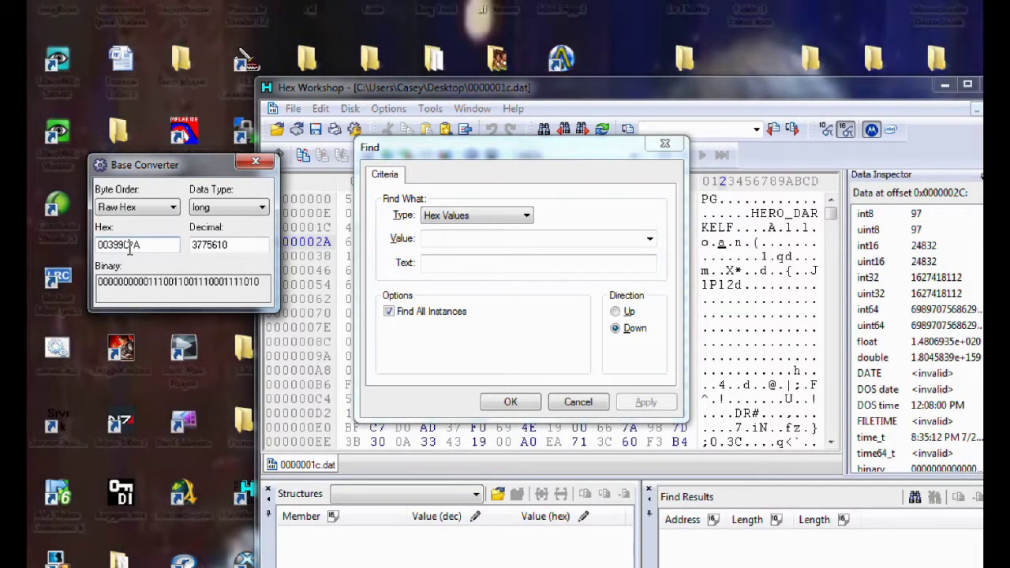
# Search the save for all instances of the experience value in reversed byte order, 7a9c3900.
pyautogui.click(436, 239)
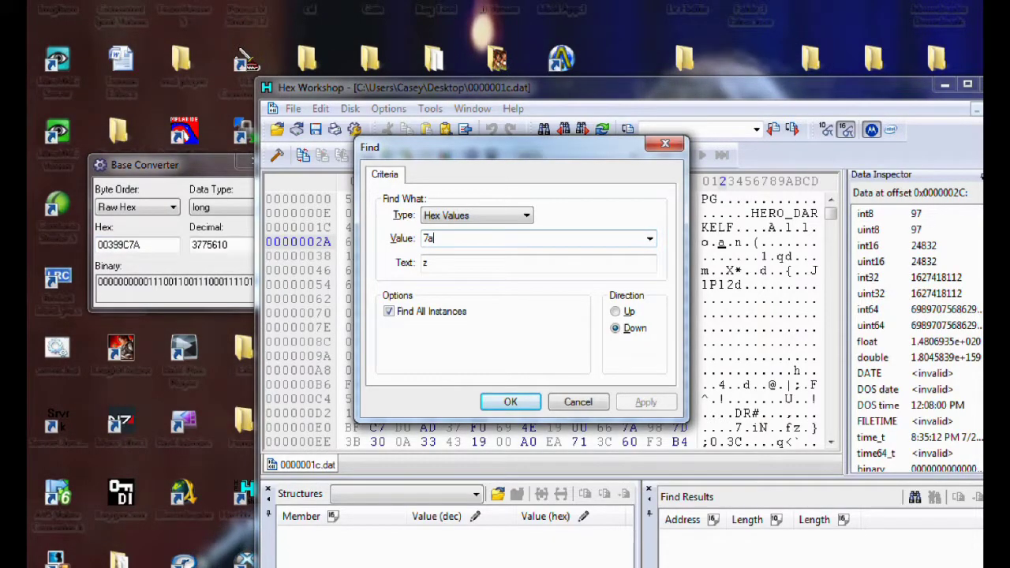
pyautogui.click(130, 245)
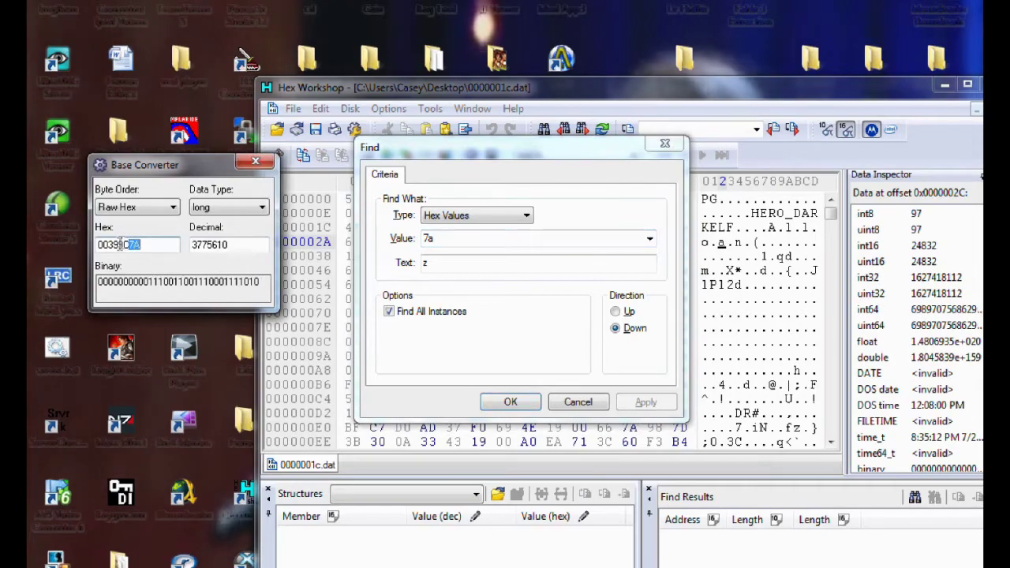
pyautogui.click(454, 237)
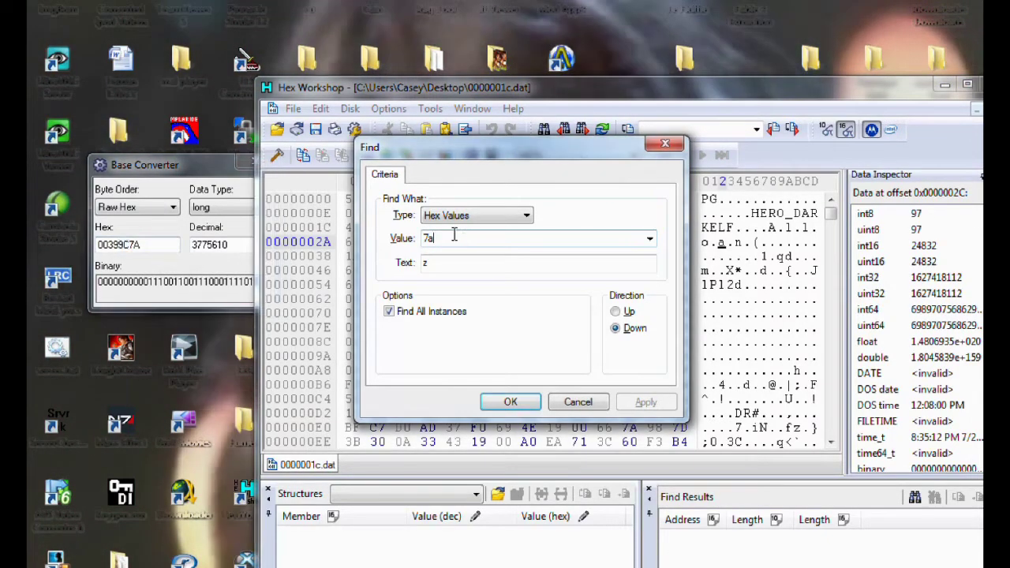
pyautogui.write('9c')
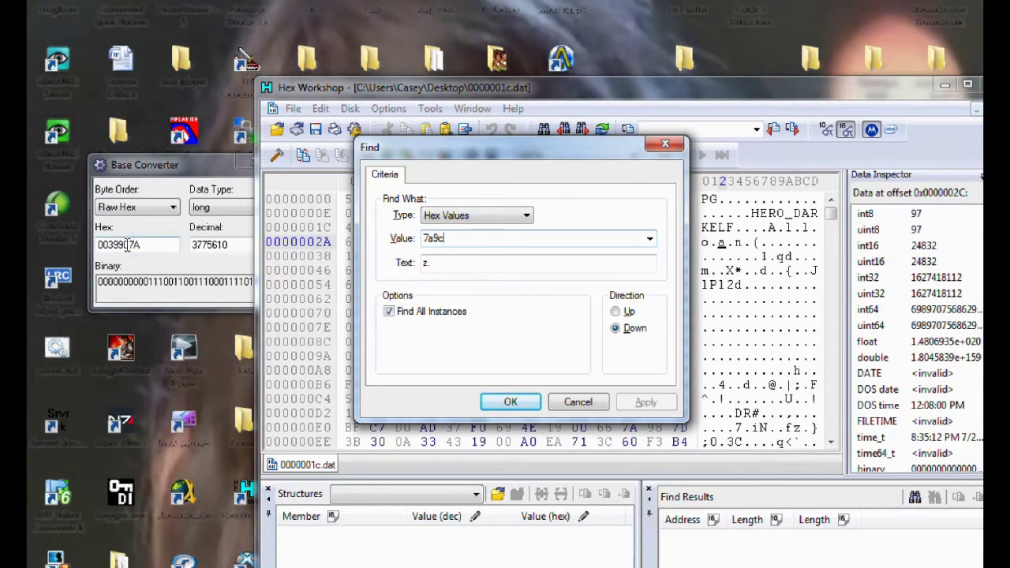
pyautogui.write('39')
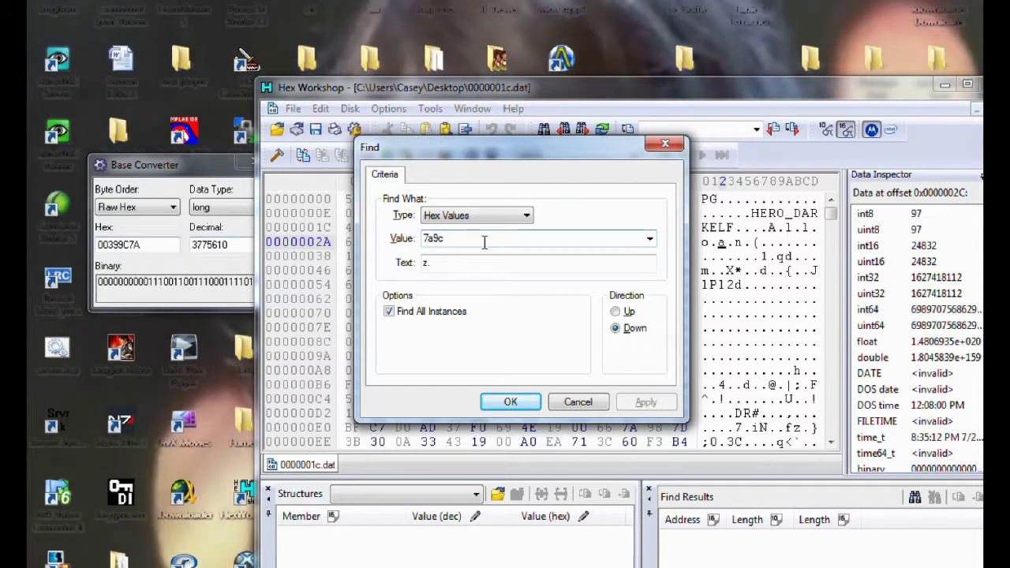
pyautogui.write('00')
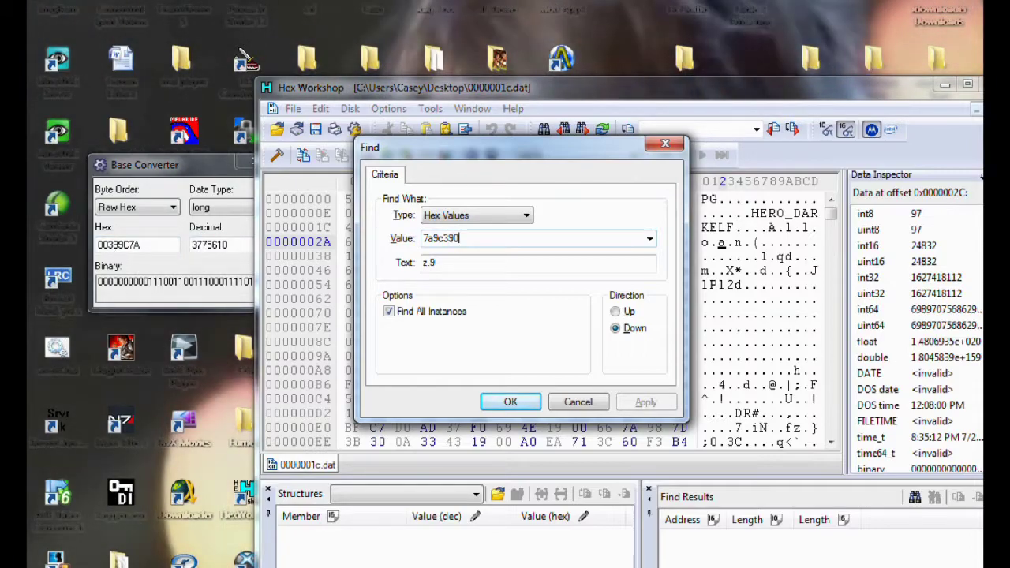
pyautogui.click(441, 217)
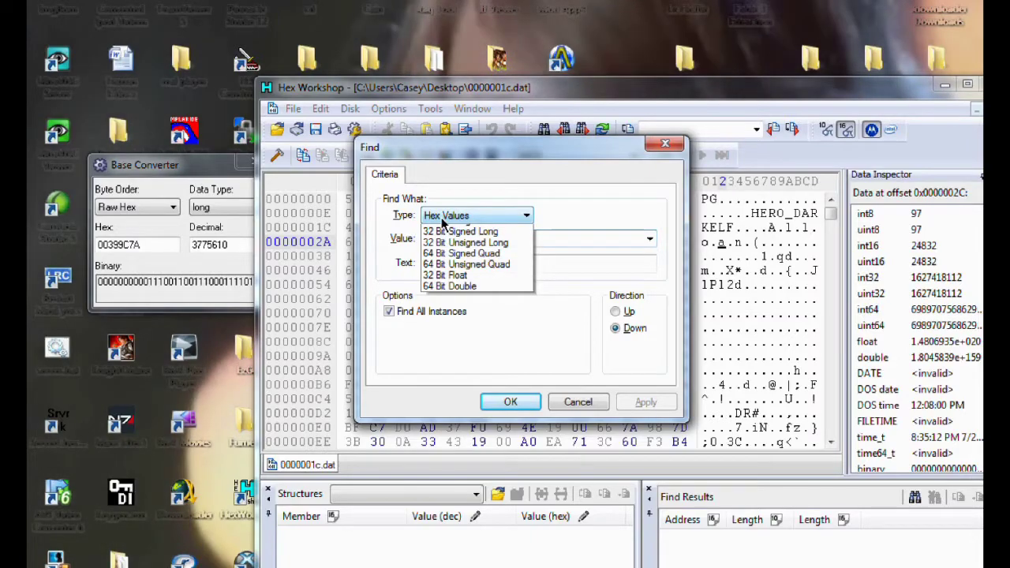
pyautogui.click(440, 216)
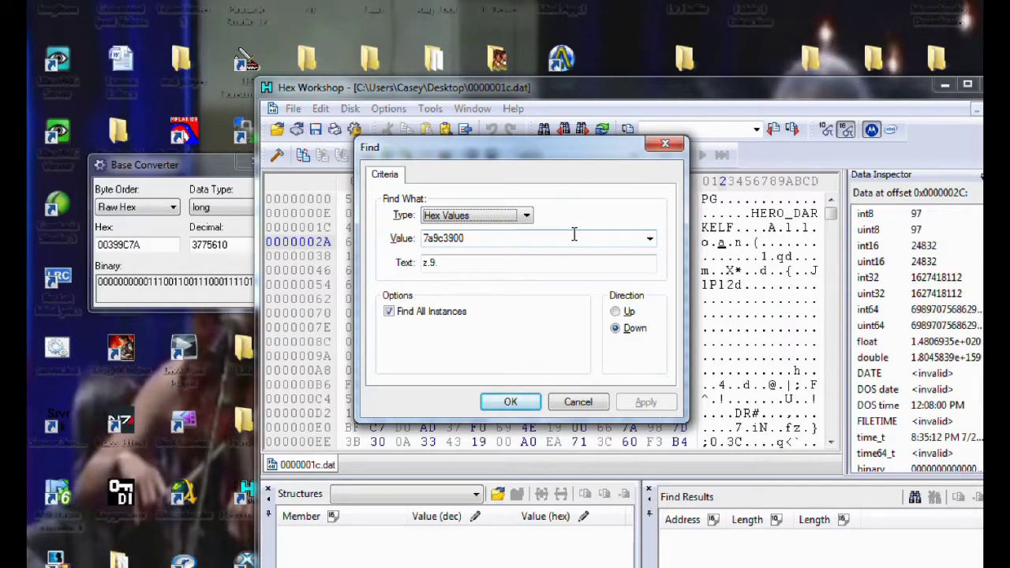
pyautogui.press('Return')
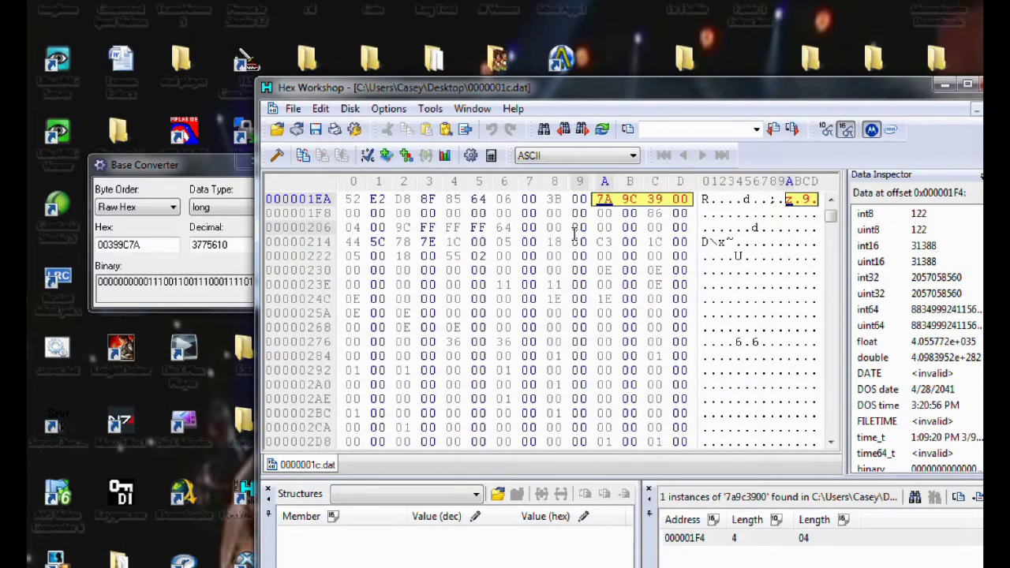
# Go to the match at address 000001F4 and place the Base Converter over the left side of the hex data.
pyautogui.moveTo(615, 88); pyautogui.dragTo(568, 26)
pyautogui.click(649, 476)
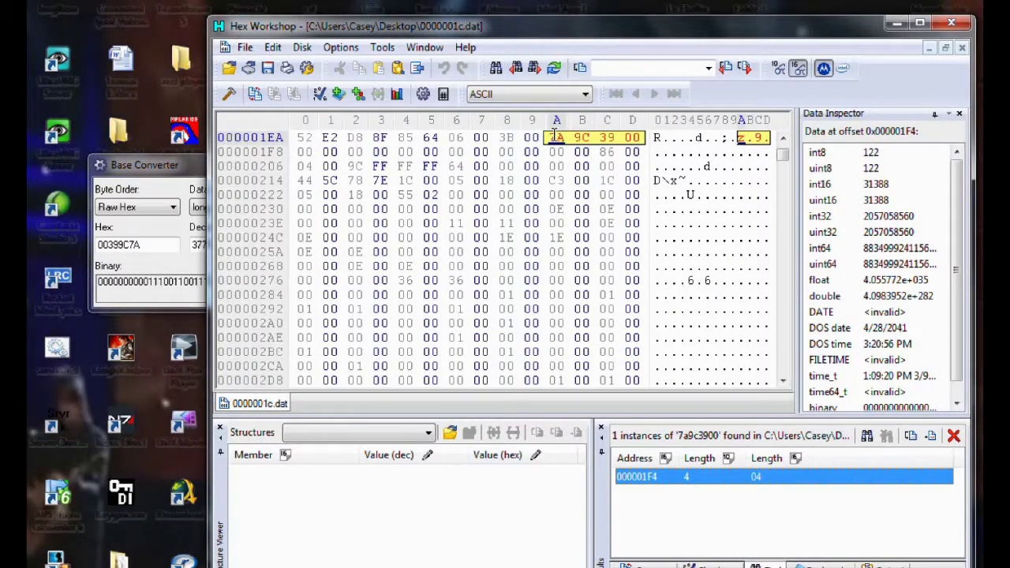
pyautogui.moveTo(185, 172); pyautogui.dragTo(184, 142)
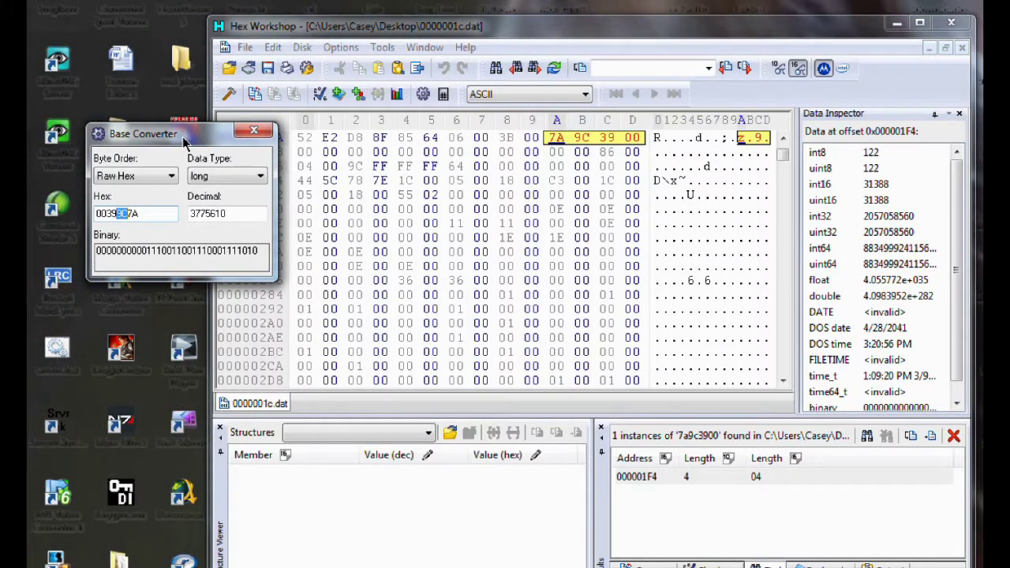
pyautogui.moveTo(184, 140); pyautogui.dragTo(241, 148)
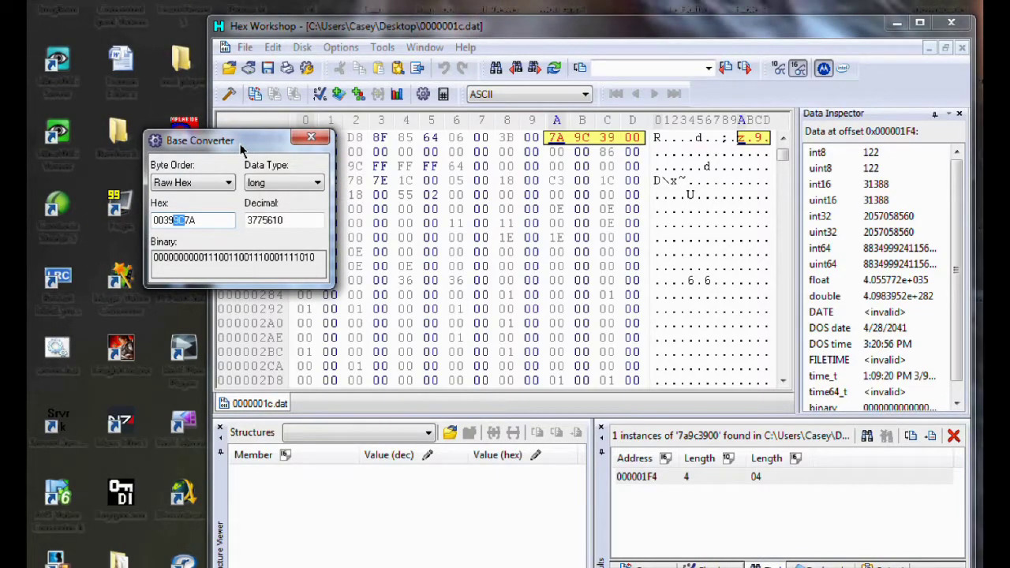
# Convert the new experience value 900000000 from decimal to hex in the Base Converter.
pyautogui.doubleClick(288, 219)
pyautogui.write('1')
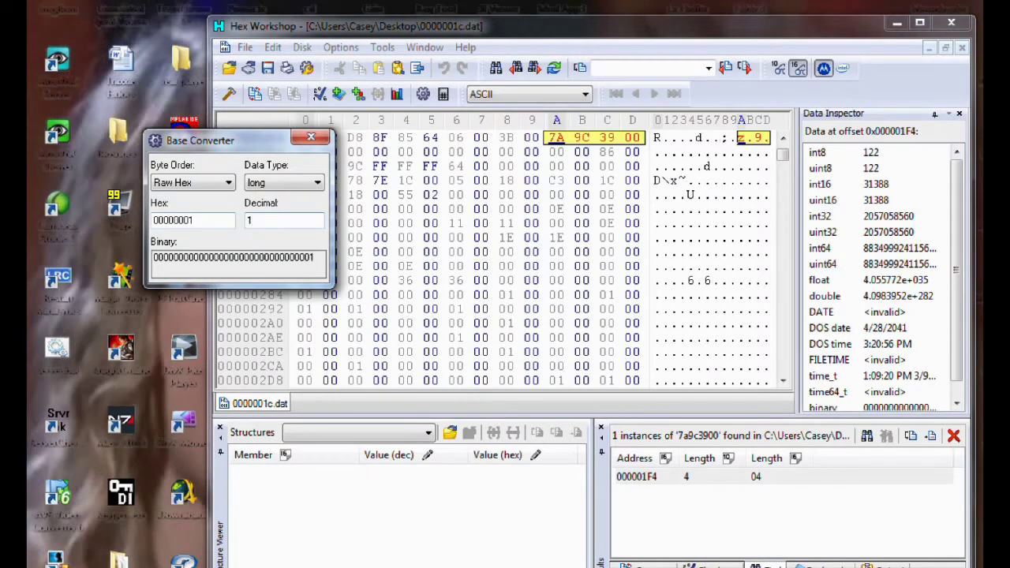
pyautogui.write('0000000')
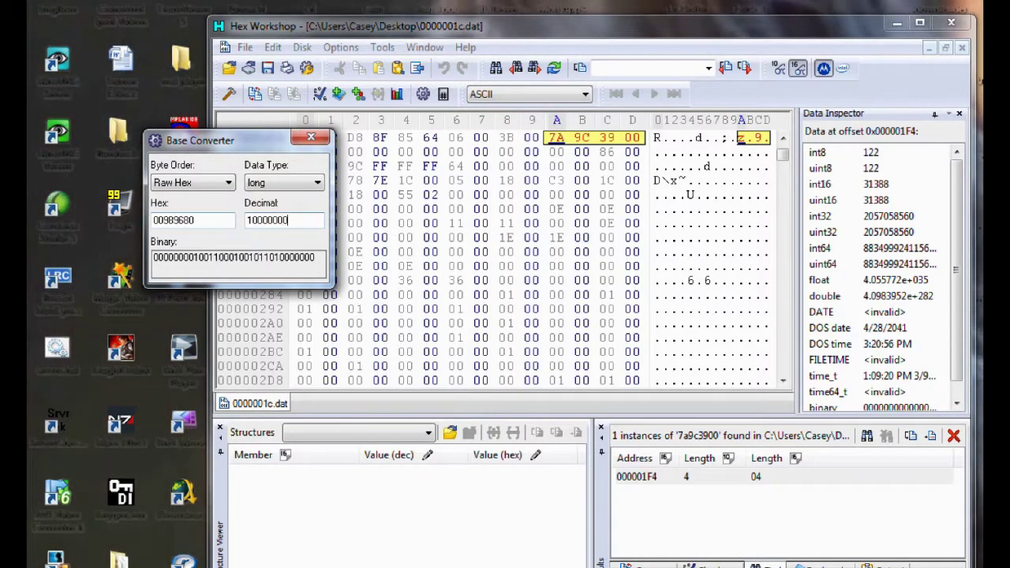
pyautogui.write('00')
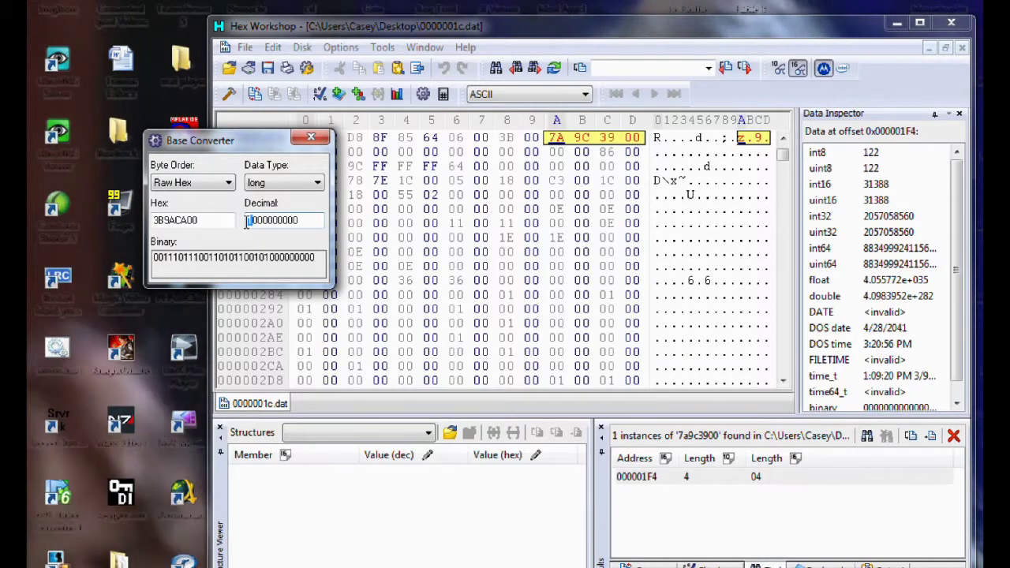
pyautogui.doubleClick(281, 225)
pyautogui.write('9000000')
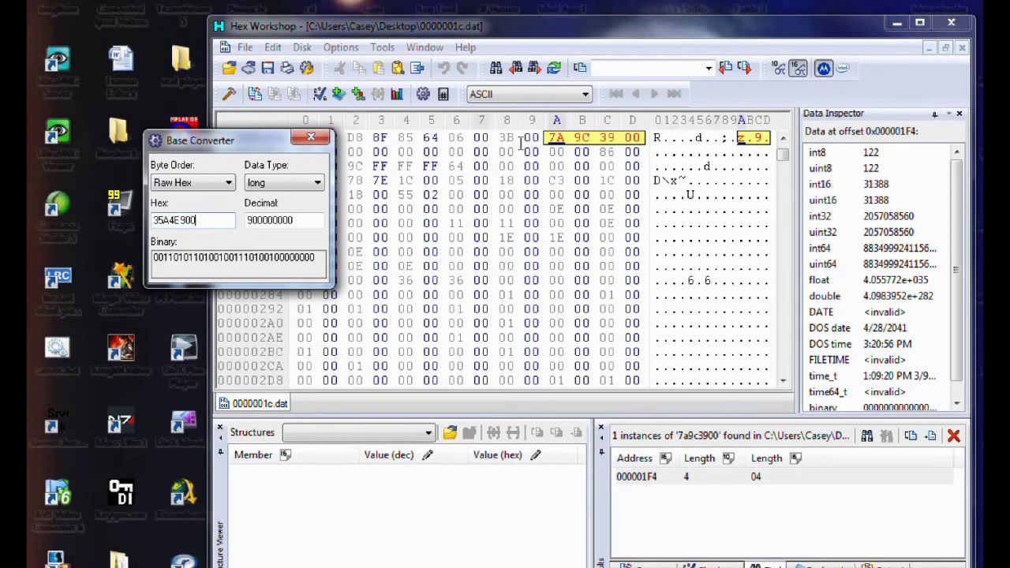
# Overwrite the four experience bytes at offset 000001F4 with the reversed new value, 00 E9 A4 35.
pyautogui.click(601, 145)
pyautogui.moveTo(182, 150); pyautogui.dragTo(124, 132)
pyautogui.click(553, 138)
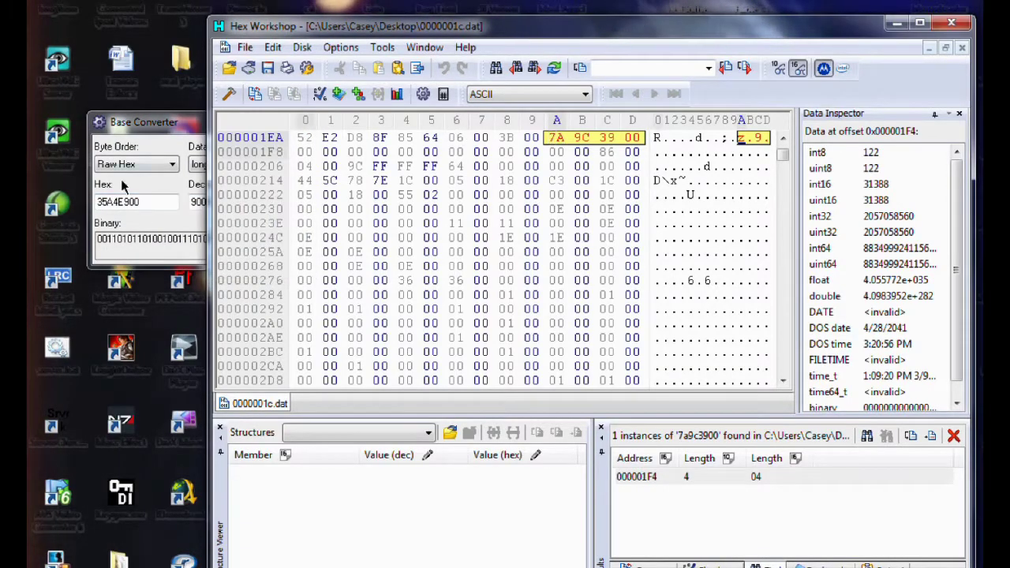
pyautogui.write('00')
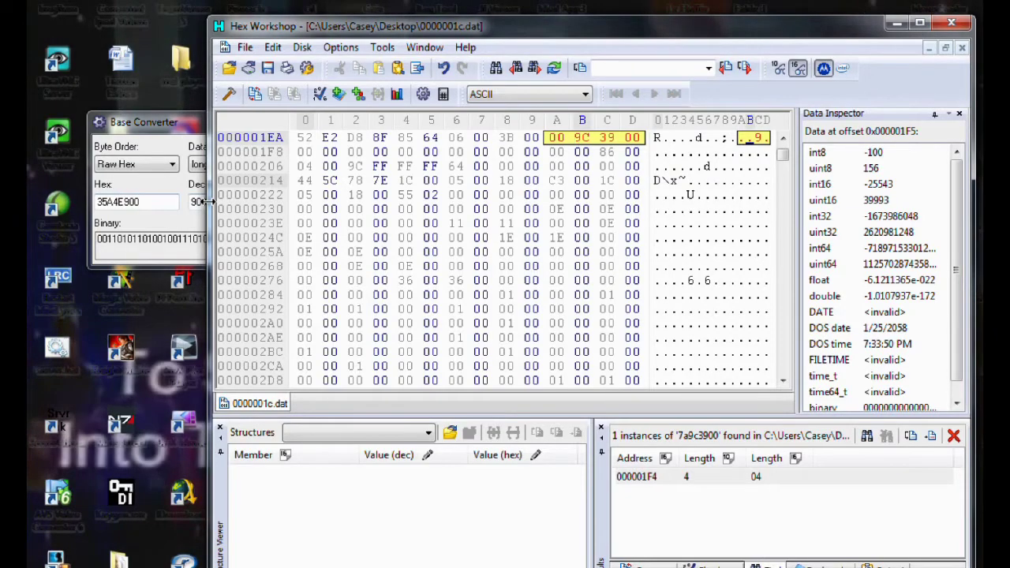
pyautogui.write('e9')
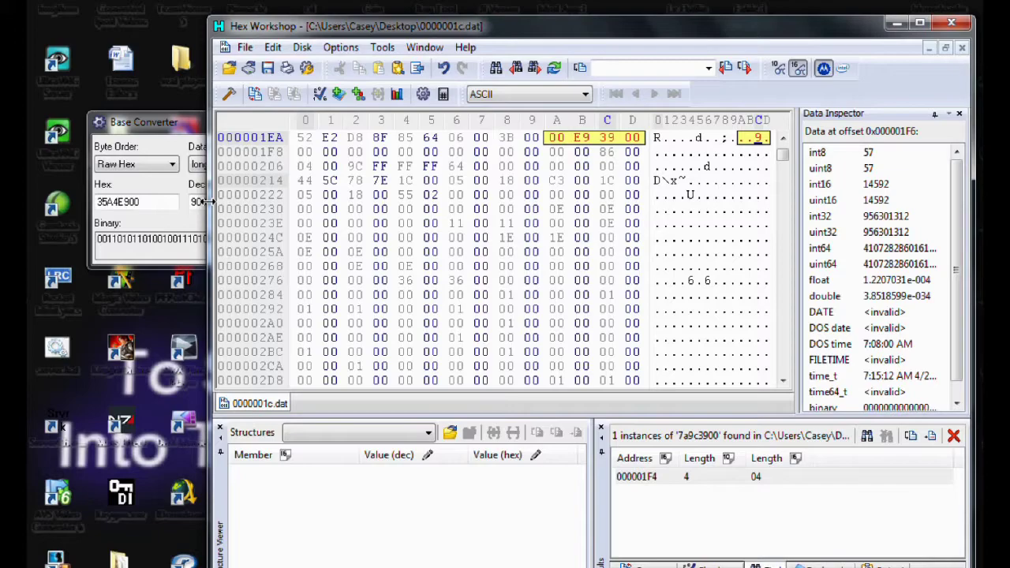
pyautogui.write('a')
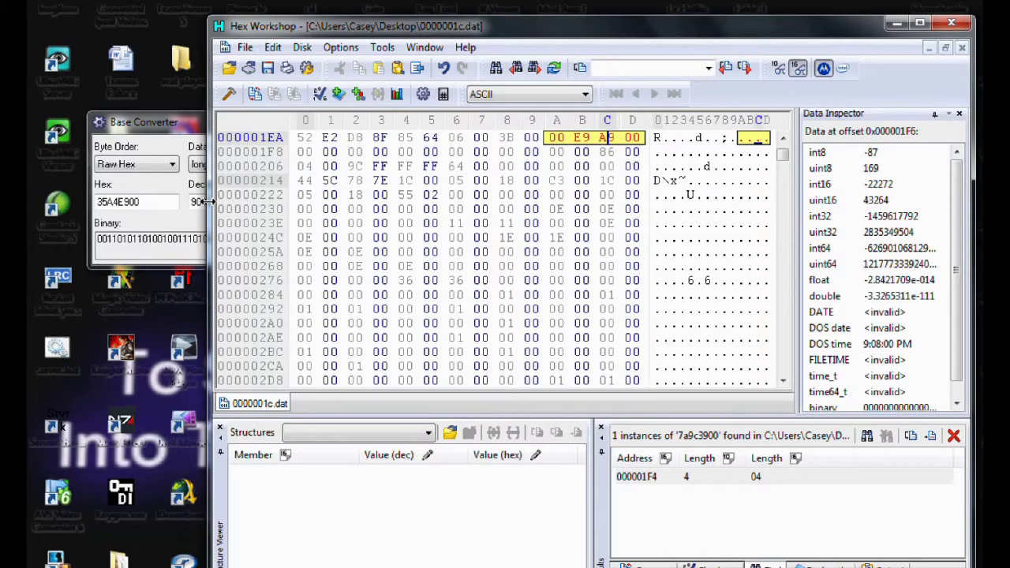
pyautogui.write('4')
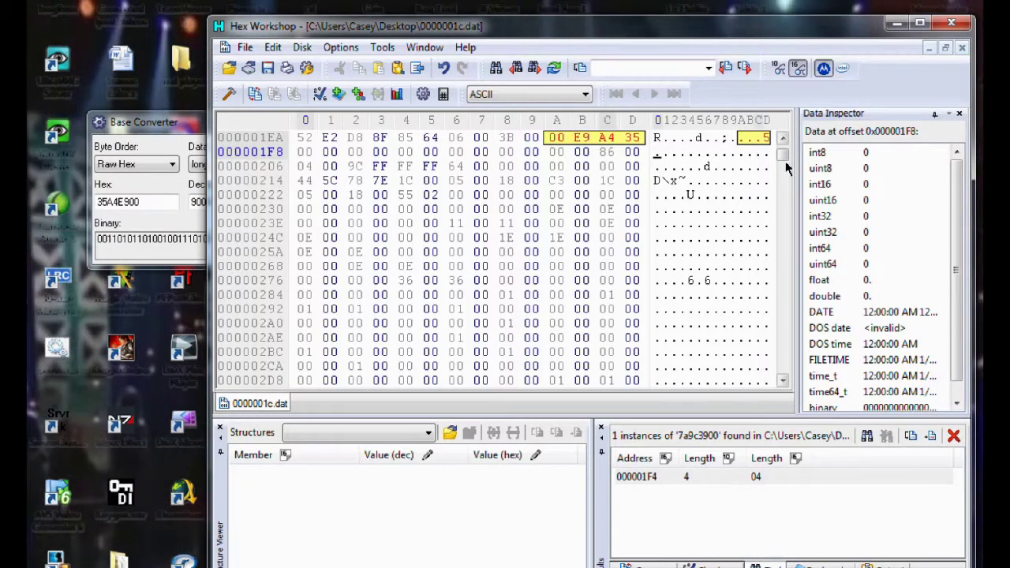
# Close the Base Converter, save the edited 0000001c.dat and clear the hex editor from the desktop.
pyautogui.moveTo(785, 156); pyautogui.dragTo(785, 152)
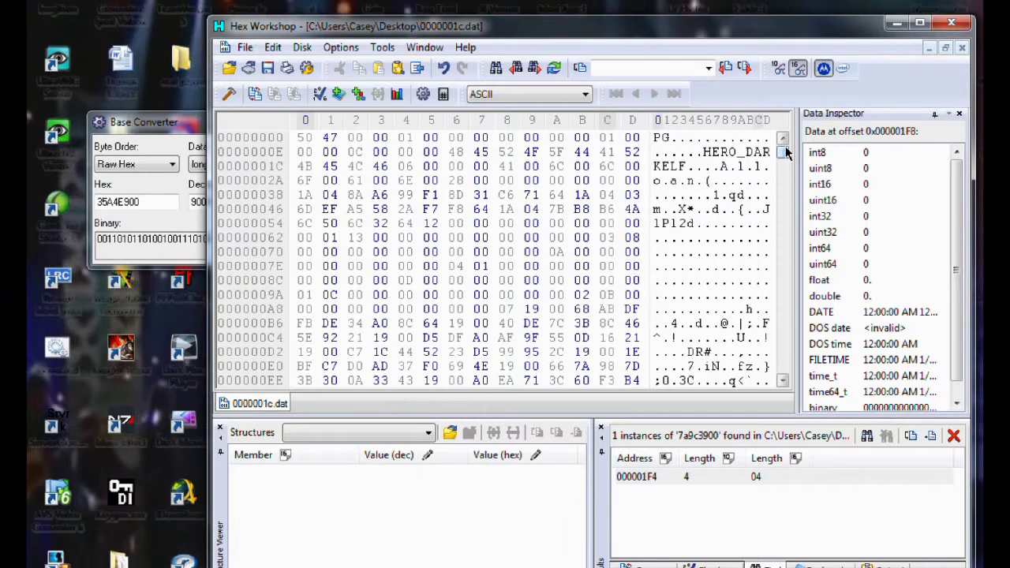
pyautogui.click(176, 127)
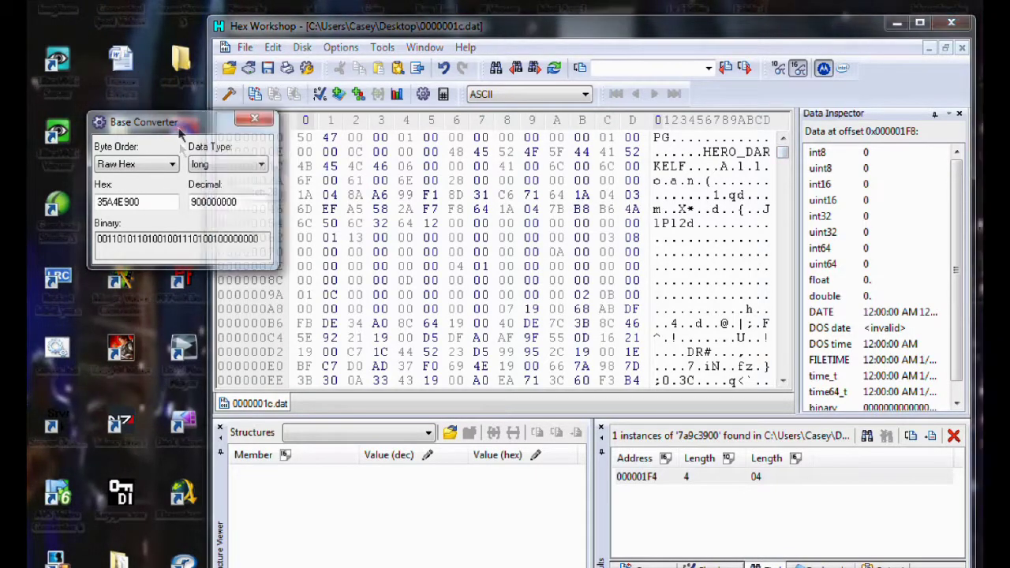
pyautogui.moveTo(176, 128); pyautogui.dragTo(153, 115)
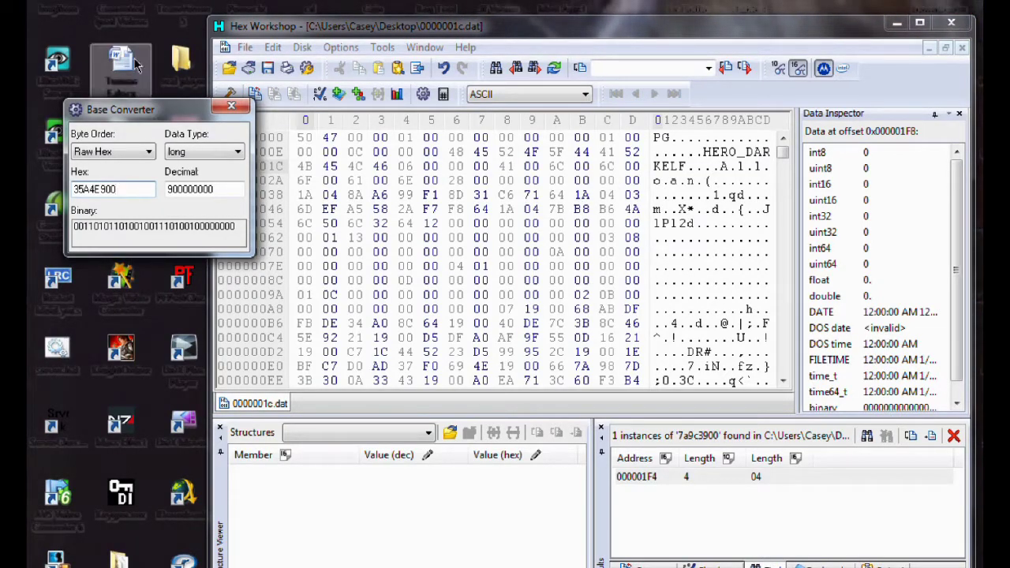
pyautogui.click(244, 107)
pyautogui.moveTo(328, 35); pyautogui.dragTo(258, 44)
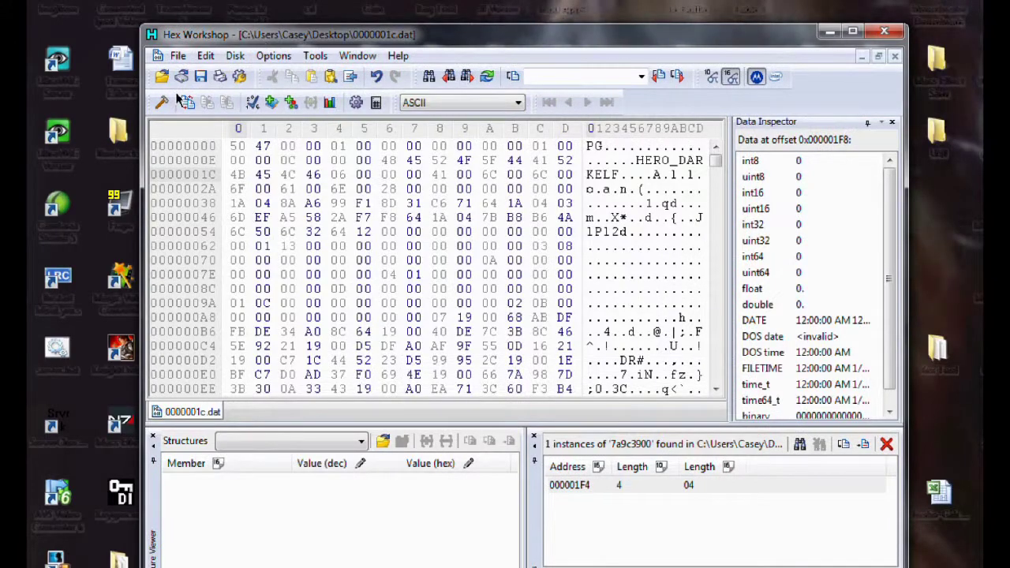
pyautogui.click(197, 82)
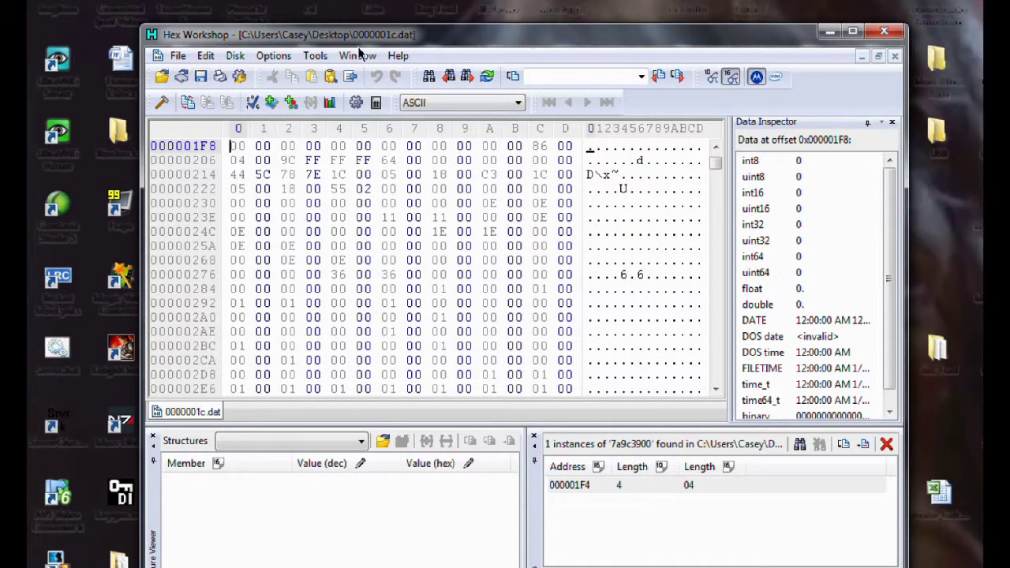
pyautogui.moveTo(333, 34); pyautogui.dragTo(241, 73)
pyautogui.scroll(5, 552, 237)
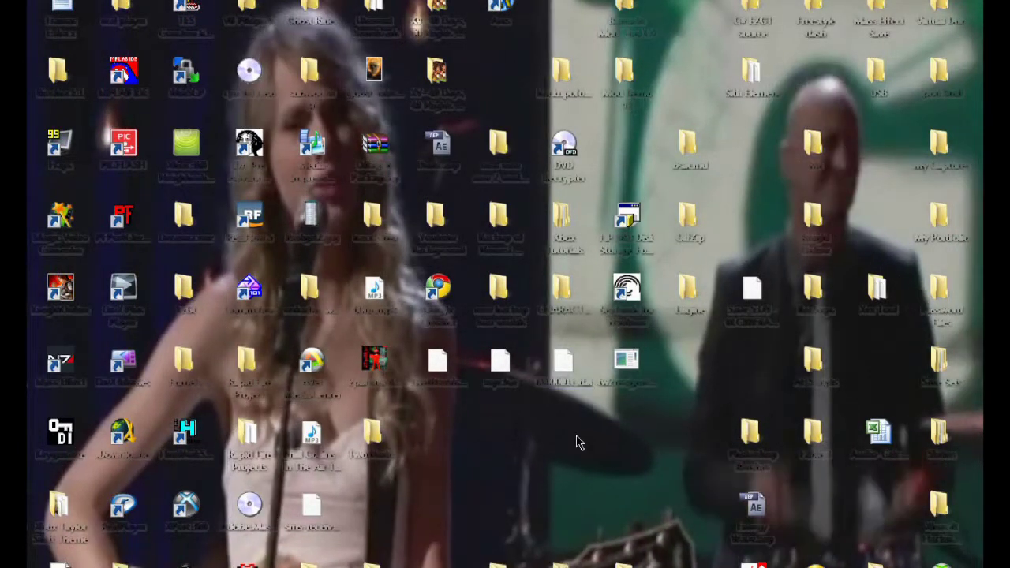
# Switch to the Offzip/Packzip UI and load 0000001c.dat from the desktop as the Packzip source.
pyautogui.moveTo(555, 354); pyautogui.dragTo(560, 357)
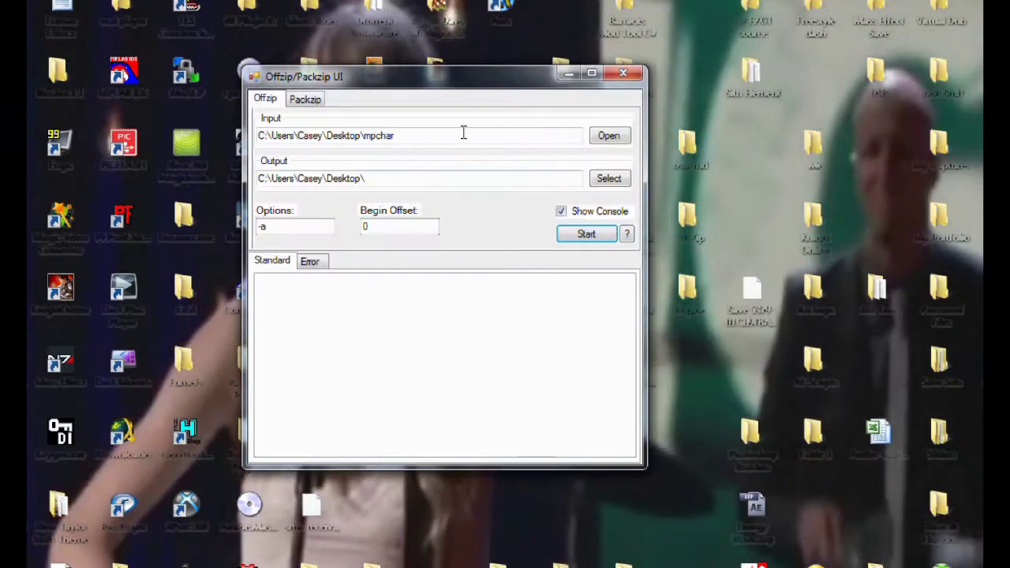
pyautogui.moveTo(466, 86); pyautogui.dragTo(232, 122)
pyautogui.click(74, 136)
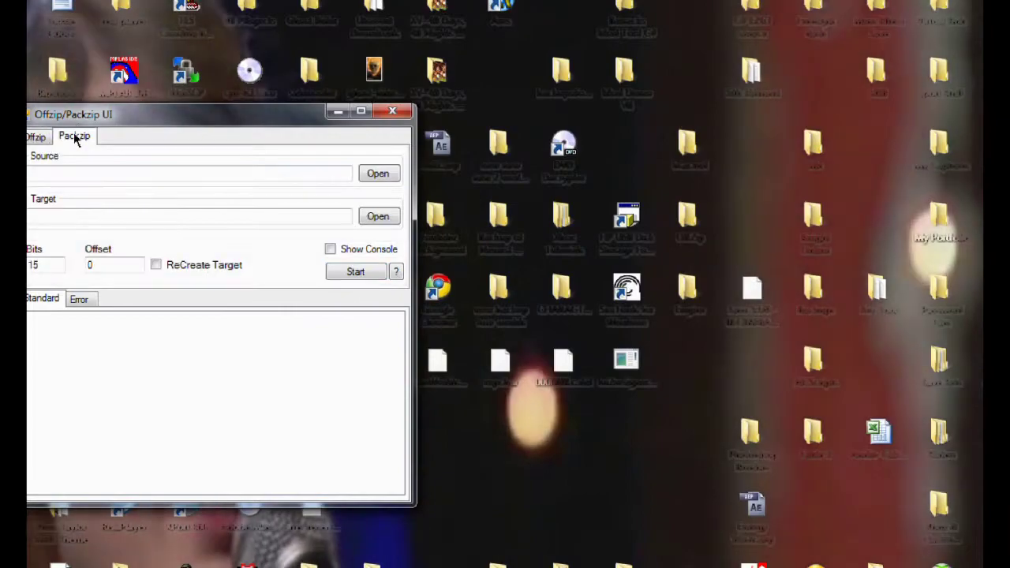
pyautogui.moveTo(129, 116); pyautogui.dragTo(208, 114)
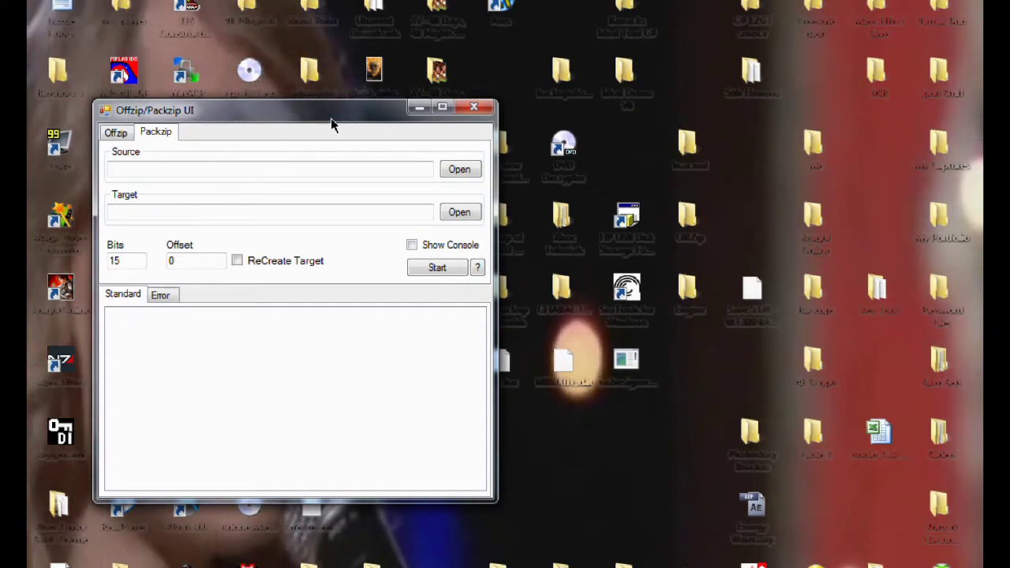
pyautogui.click(459, 169)
pyautogui.click(422, 323)
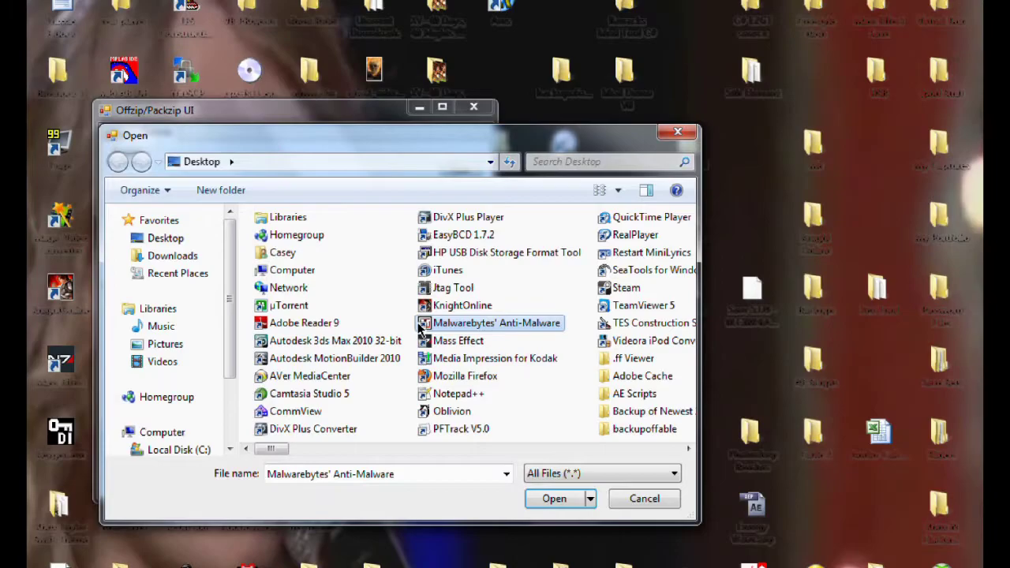
pyautogui.press('0')
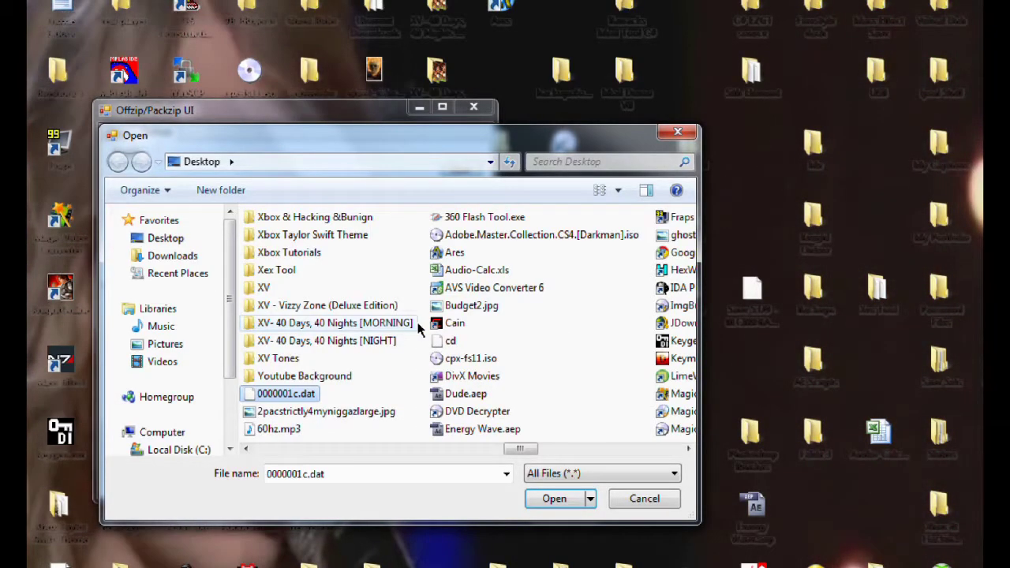
pyautogui.press('Return')
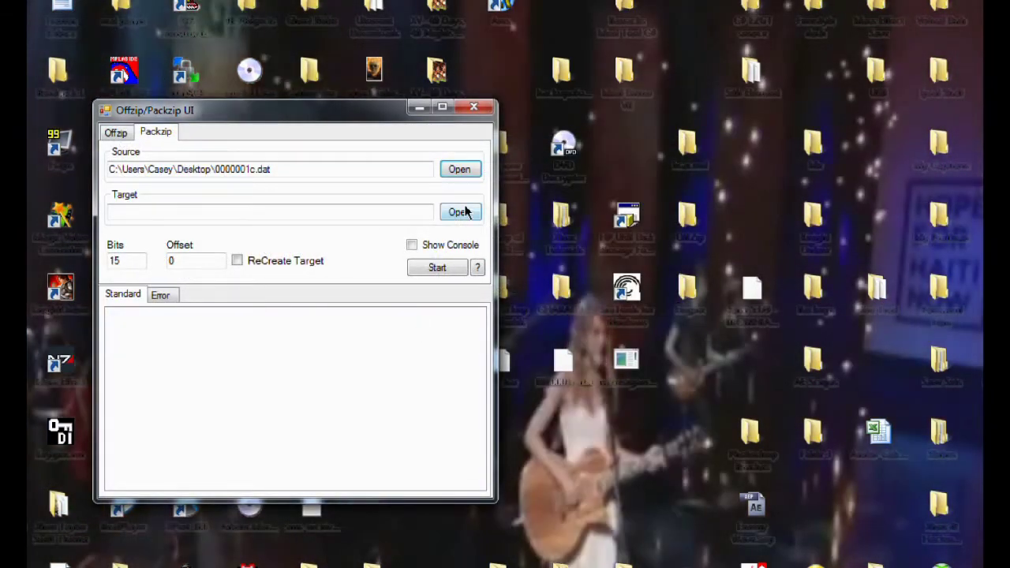
# Set the mpchar file on the desktop as the Packzip target.
pyautogui.click(459, 211)
pyautogui.press('m')
pyautogui.press('m')
pyautogui.press('m')
pyautogui.press('m')
pyautogui.press('m')
pyautogui.press('m')
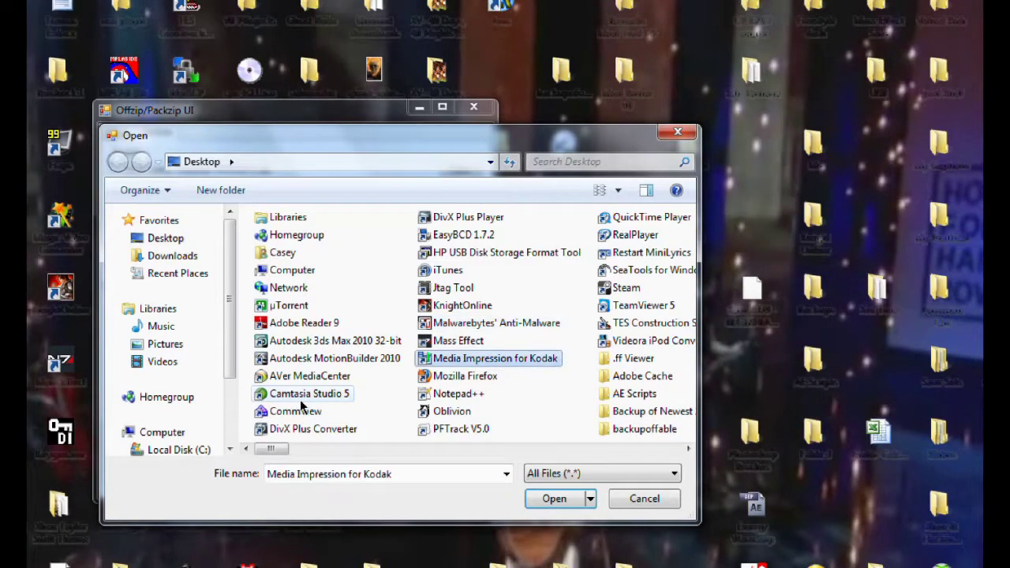
pyautogui.press('m')
pyautogui.press('m')
pyautogui.press('m')
pyautogui.press('m')
pyautogui.press('m')
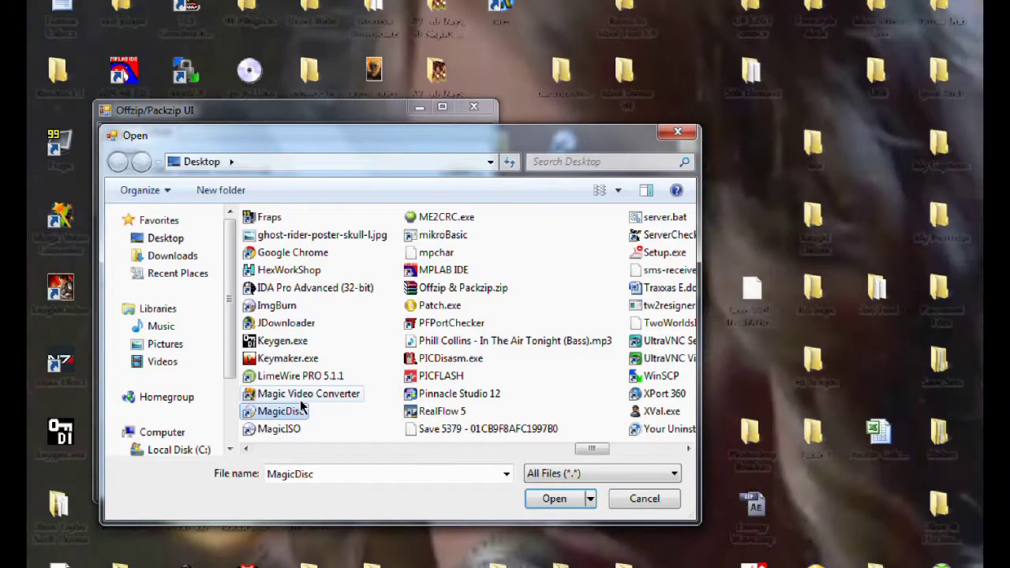
pyautogui.click(426, 254)
pyautogui.doubleClick(426, 254)
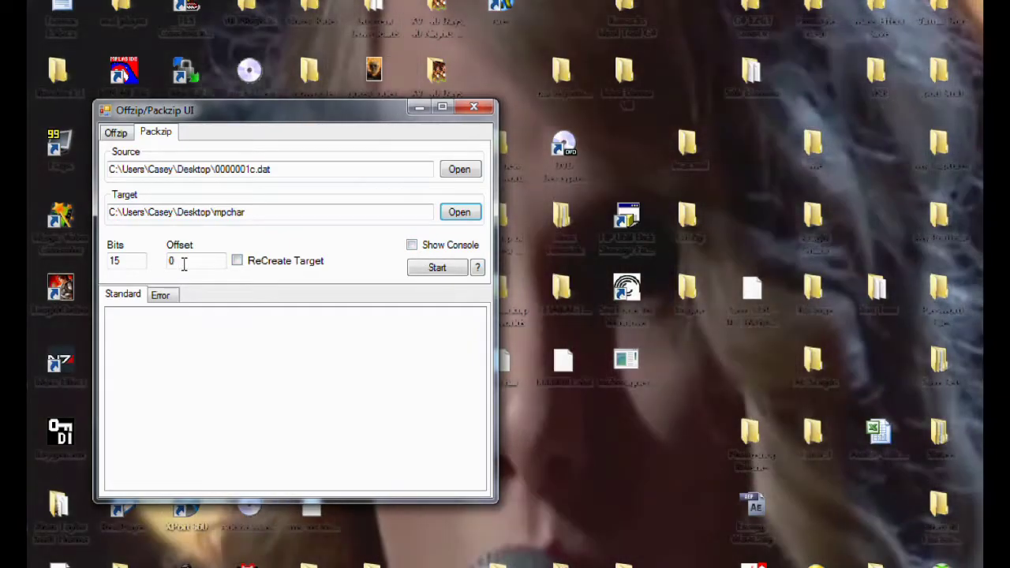
# Set the Packzip offset to 0x1c and compress the edited data back into mpchar.
pyautogui.moveTo(246, 168); pyautogui.dragTo(257, 169)
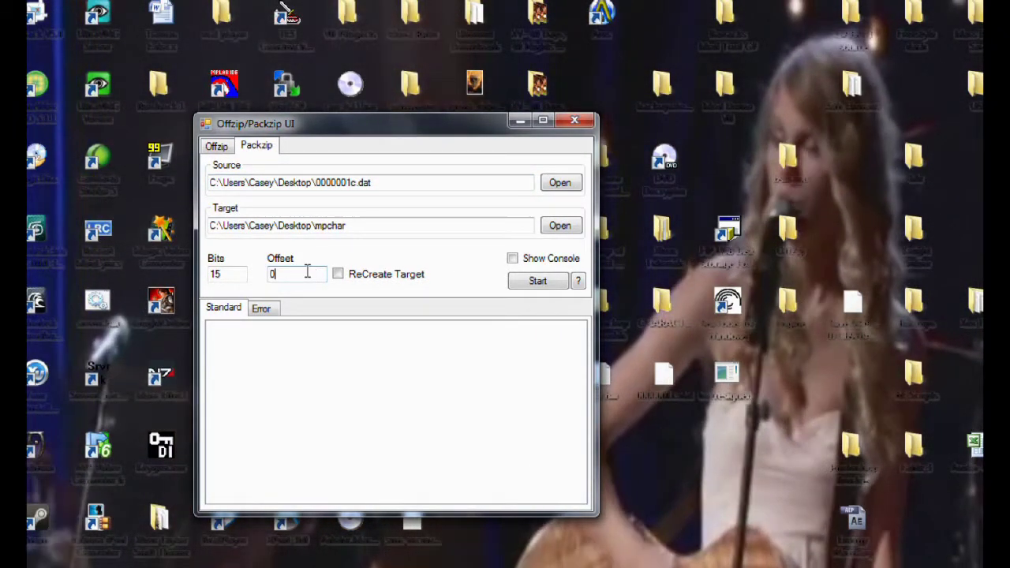
pyautogui.click(307, 272)
pyautogui.write('x1c')
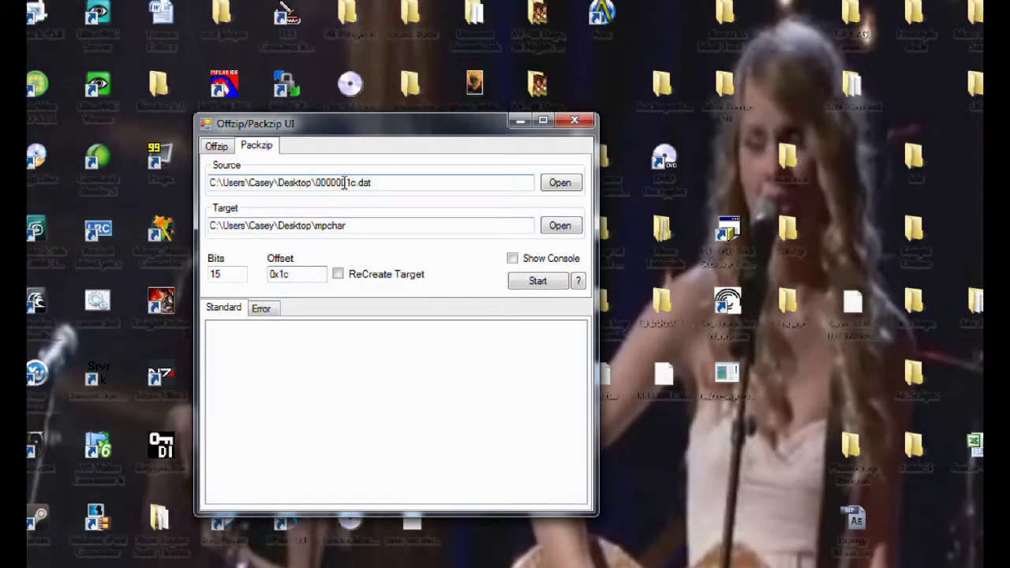
pyautogui.moveTo(345, 183); pyautogui.dragTo(357, 183)
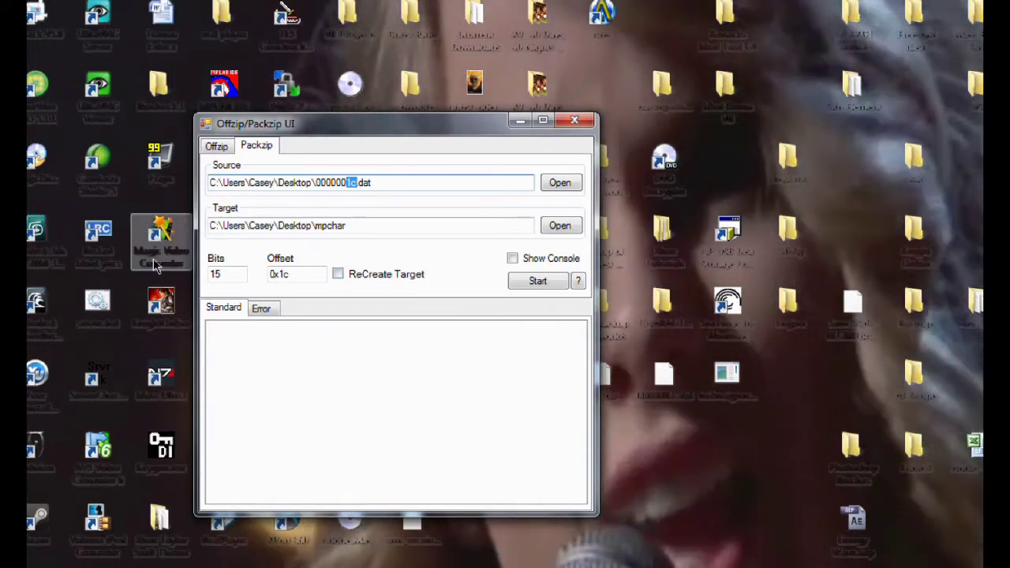
pyautogui.click(541, 279)
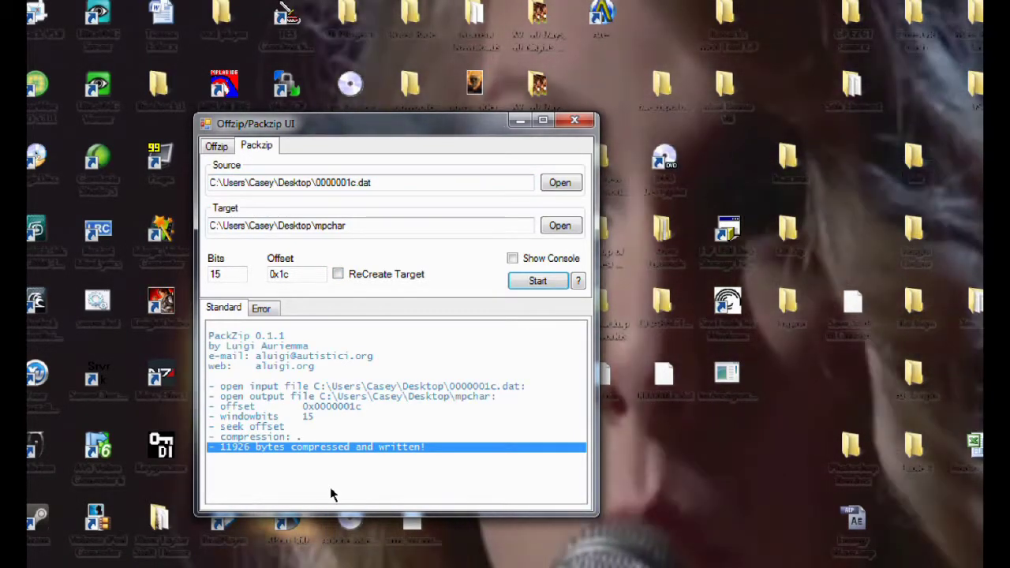
# Clear the Packzip window away and place mpchar and 0000001c.dat on either side of the tw2resigner file on the desktop.
pyautogui.click(534, 118)
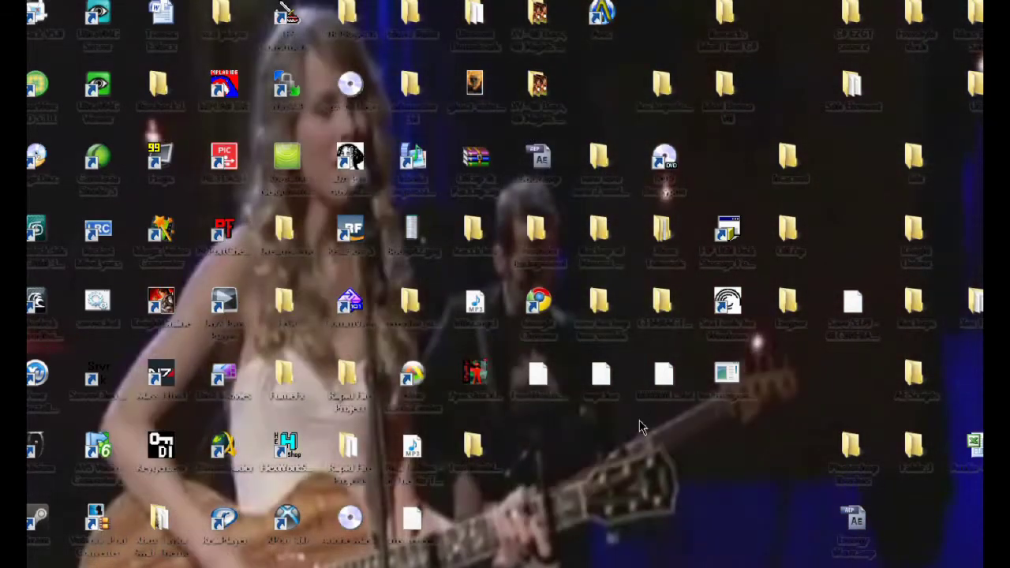
pyautogui.moveTo(664, 381); pyautogui.dragTo(789, 388)
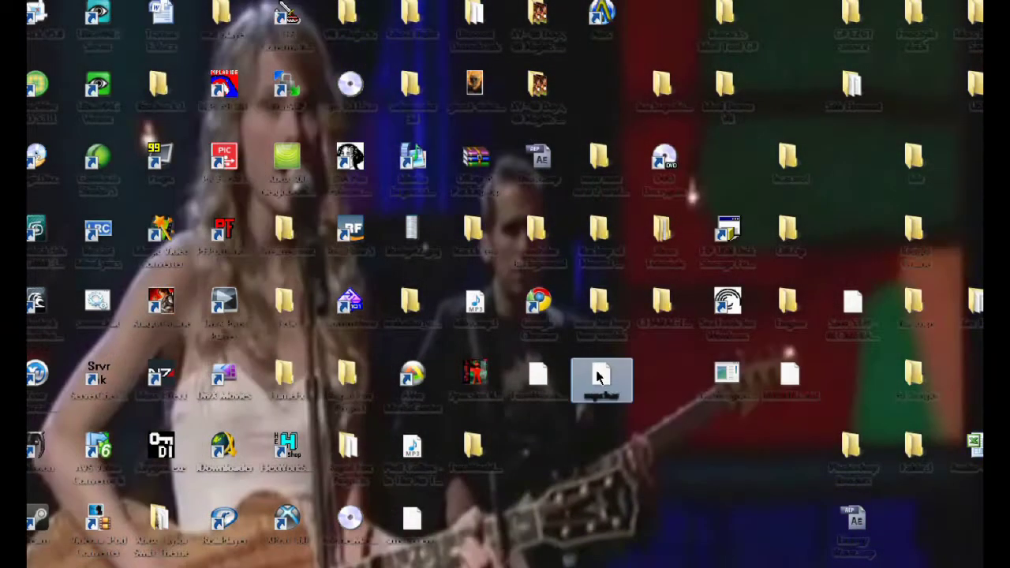
pyautogui.moveTo(597, 377); pyautogui.dragTo(651, 382)
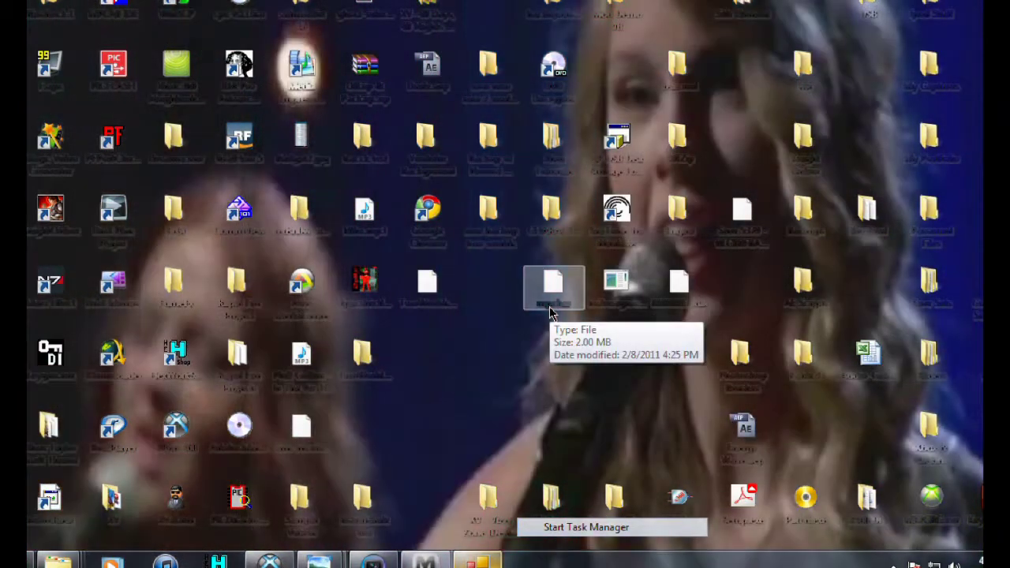
# Try to resign the save by launching tw2resigner.exe directly and giving it the path of the desktop mpchar file.
pyautogui.click(617, 310)
pyautogui.doubleClick(617, 306)
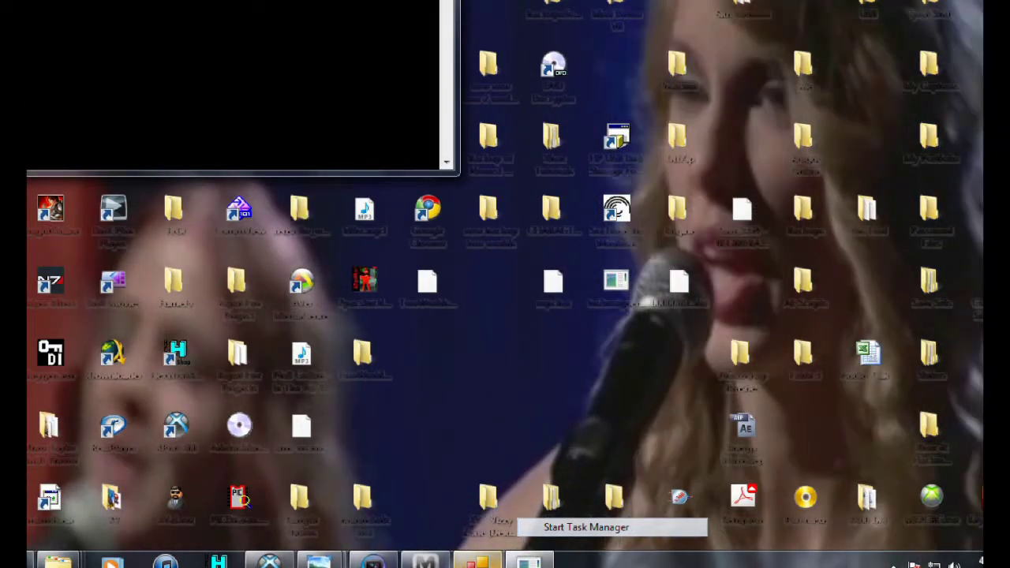
pyautogui.moveTo(127, 0); pyautogui.dragTo(430, 8)
pyautogui.moveTo(552, 283); pyautogui.dragTo(487, 164)
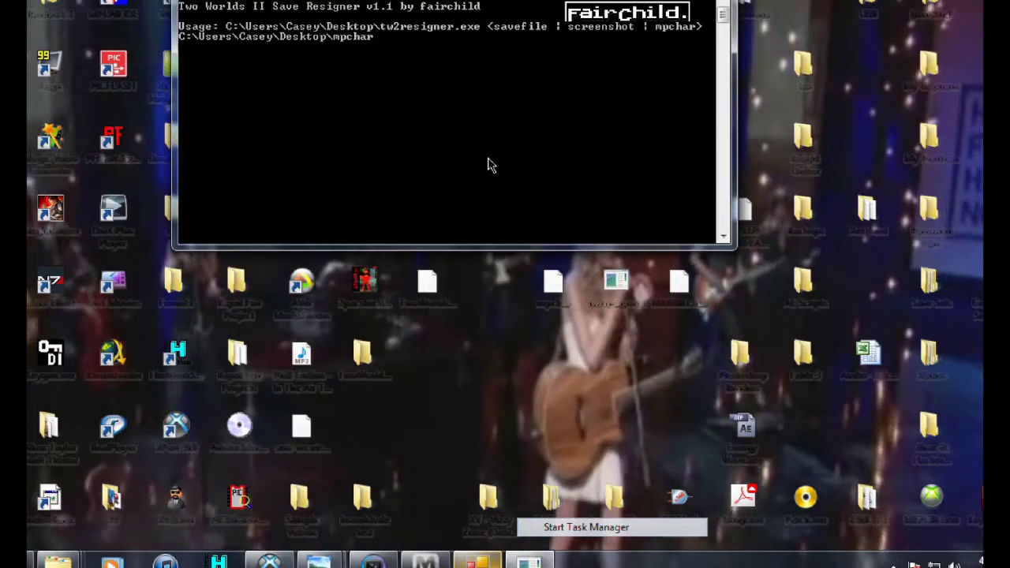
pyautogui.moveTo(390, 0); pyautogui.dragTo(374, 8)
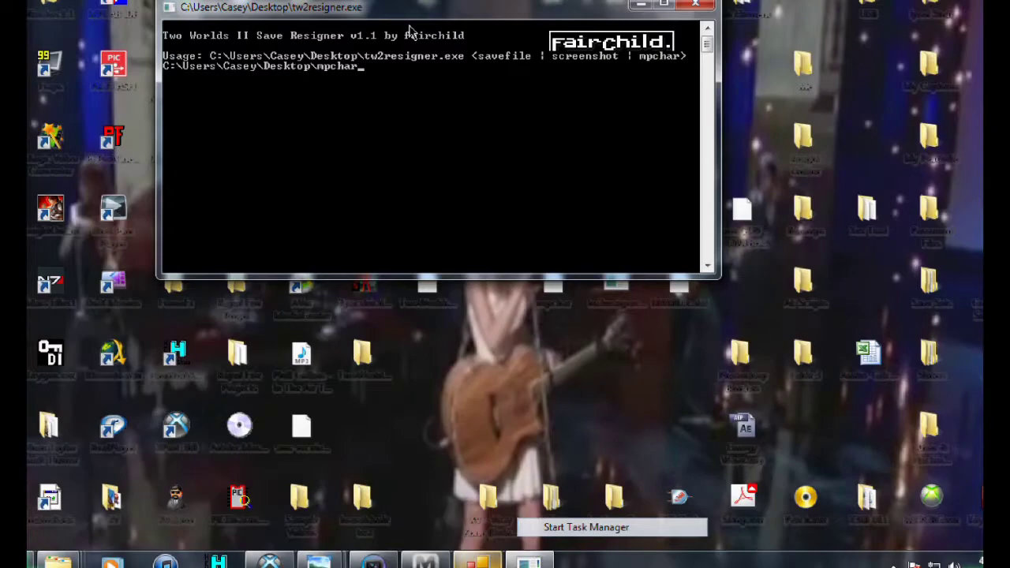
pyautogui.press('Return')
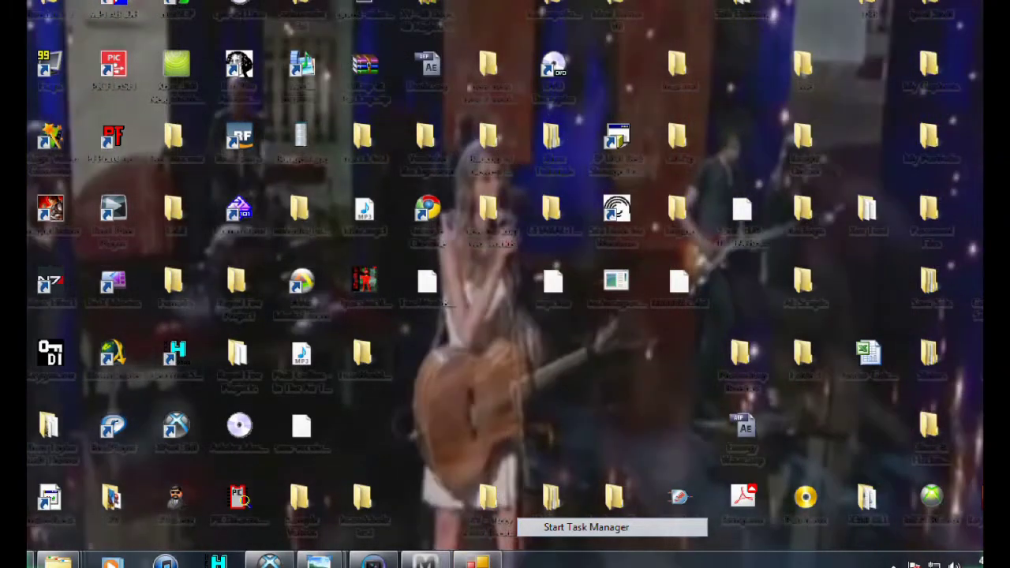
# Open a Command Prompt window in view and begin a cd command.
pyautogui.press('super')
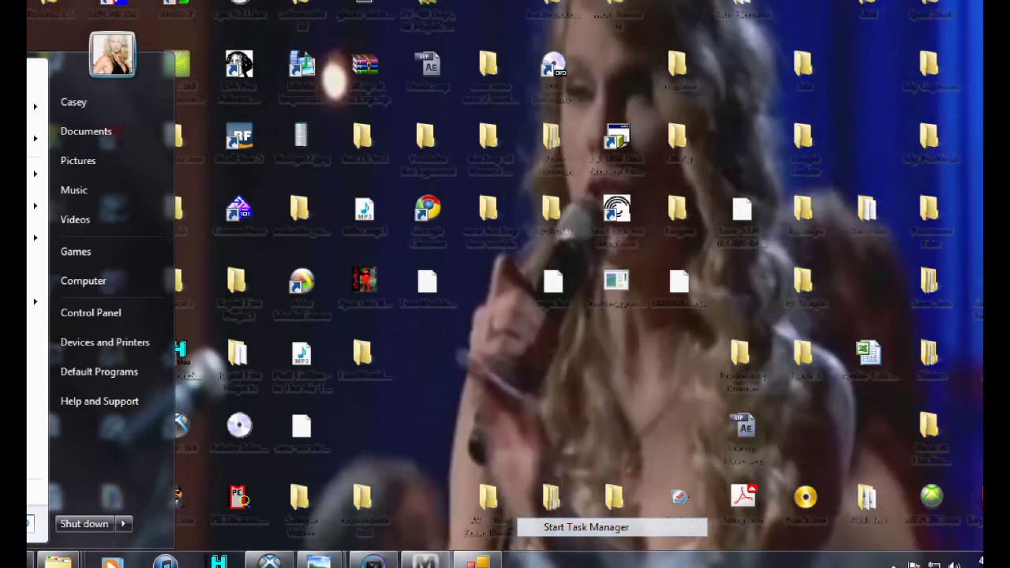
pyautogui.write('c')
pyautogui.press('Return')
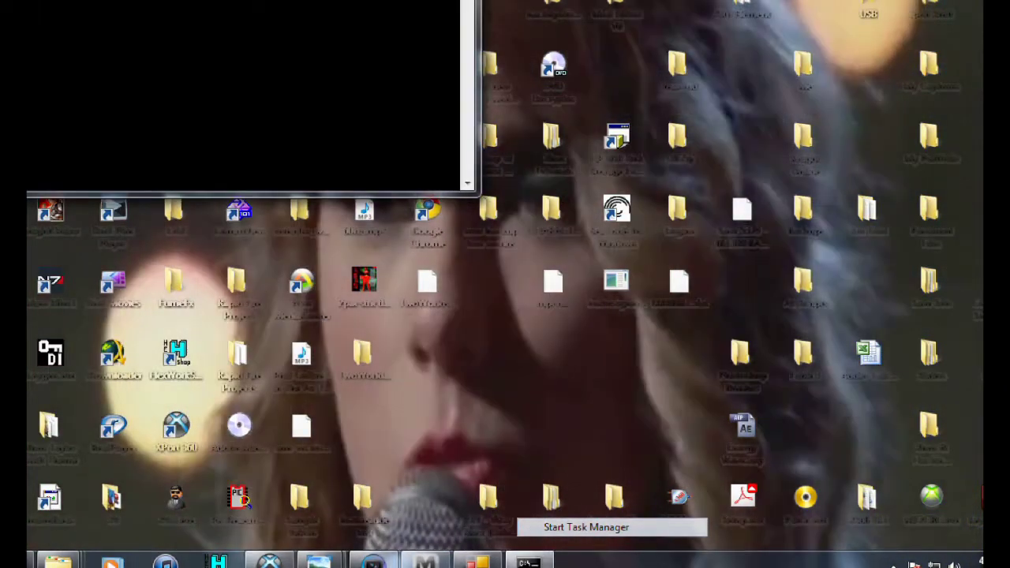
pyautogui.moveTo(131, 0); pyautogui.dragTo(426, 16)
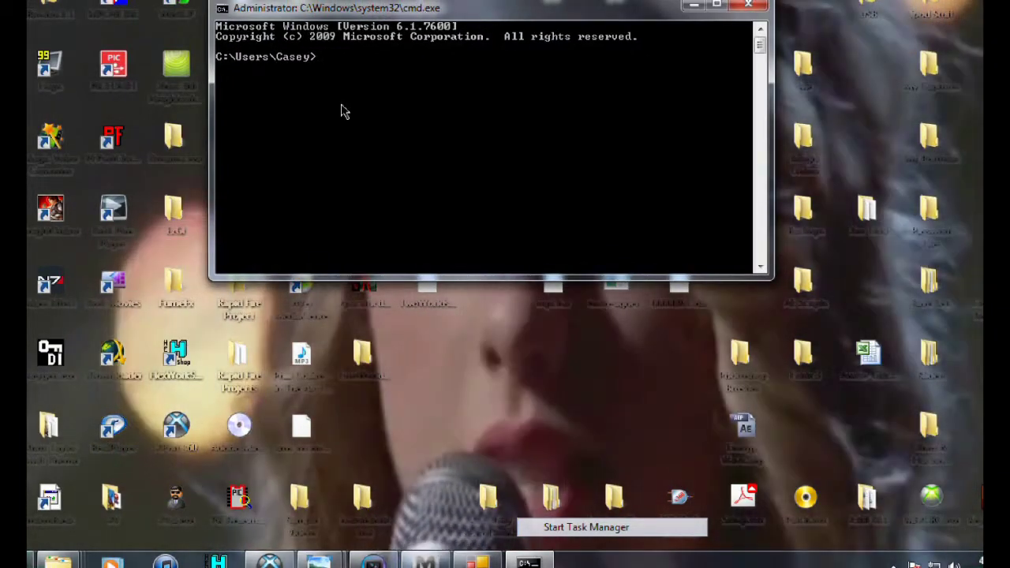
pyautogui.write('cd')
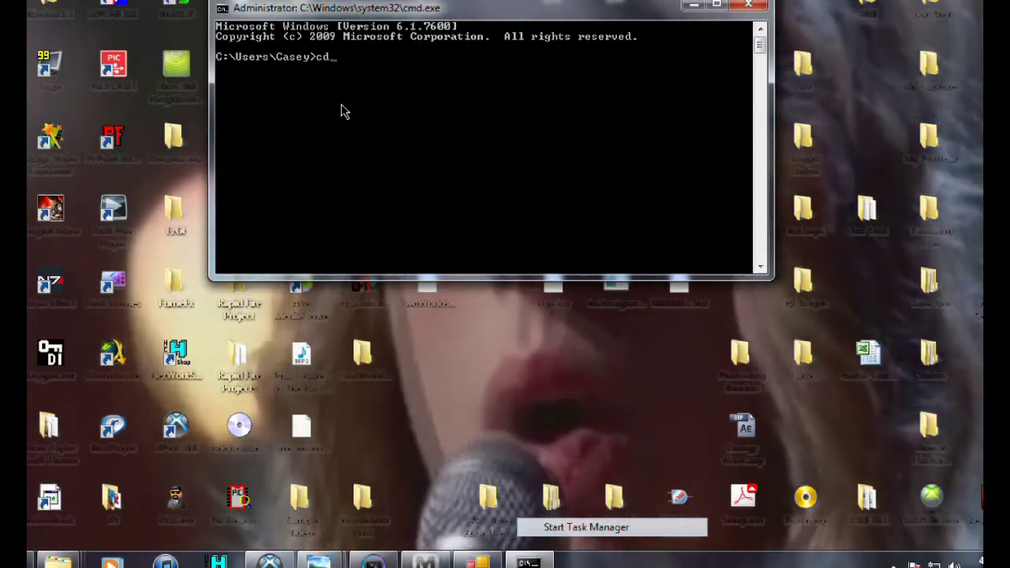
# Open the Desktop folder from the personal user folder and copy its full path for the cd command.
pyautogui.press('super')
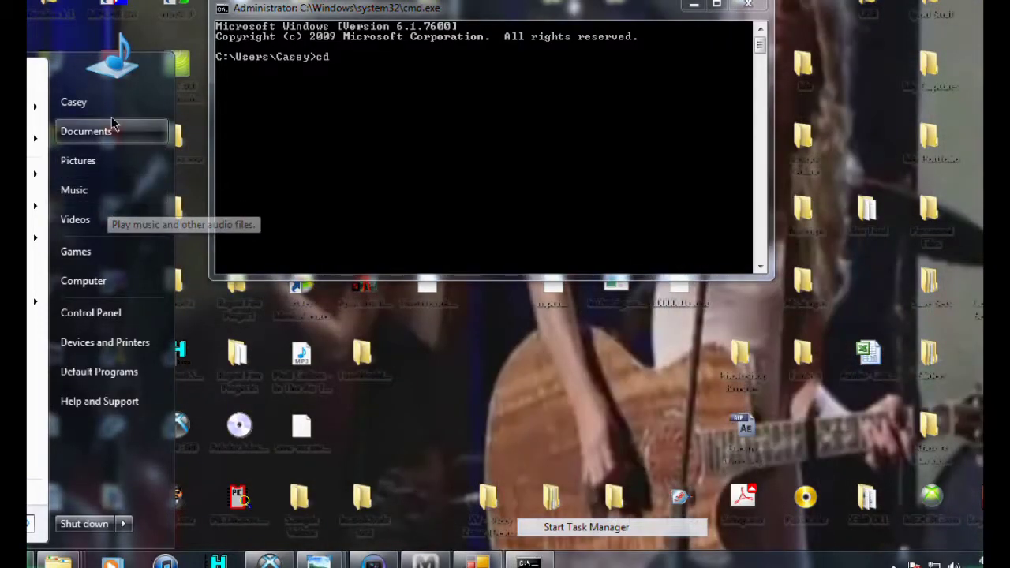
pyautogui.click(74, 102)
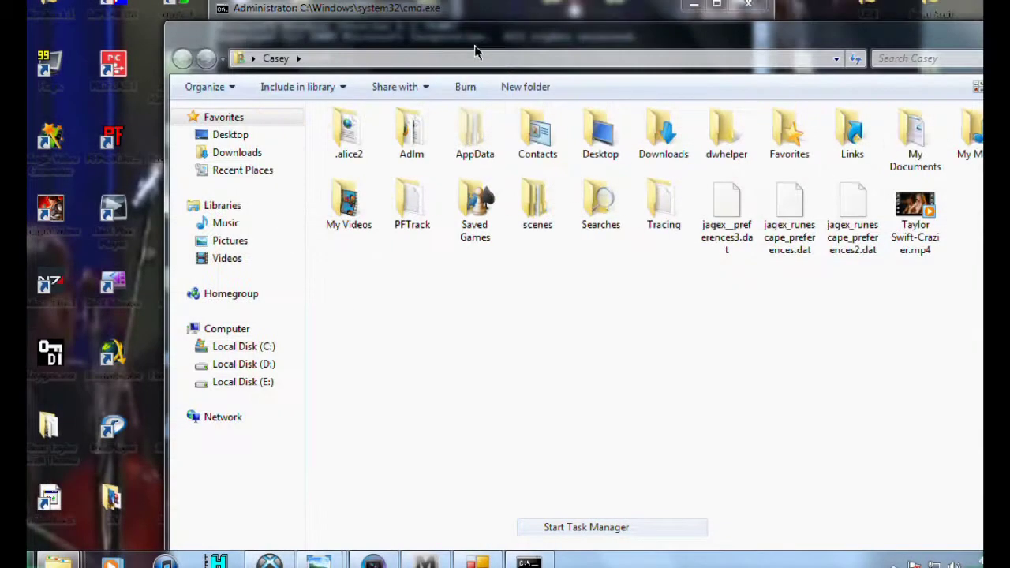
pyautogui.doubleClick(592, 162)
pyautogui.click(473, 82)
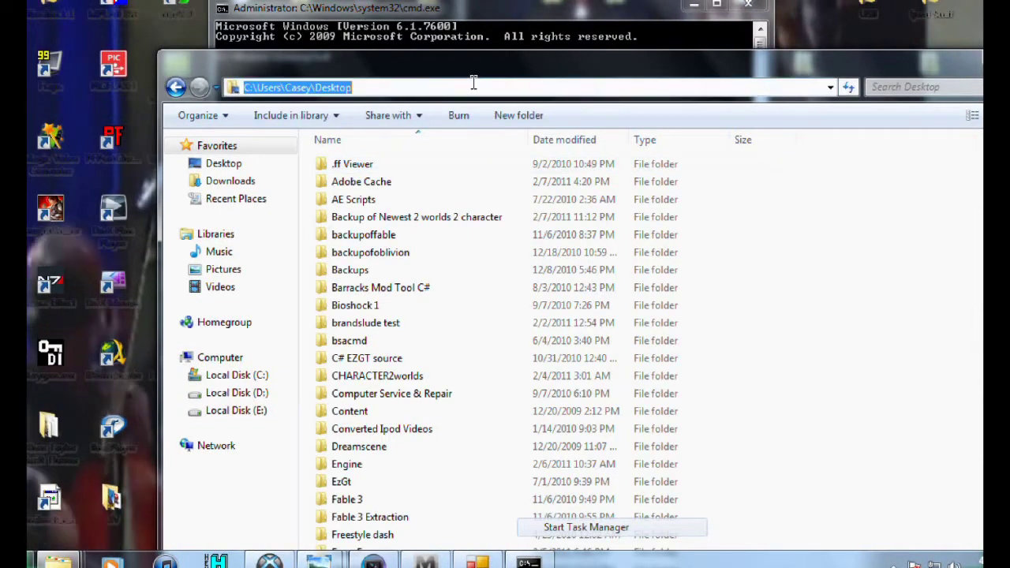
pyautogui.moveTo(363, 65); pyautogui.dragTo(426, 104)
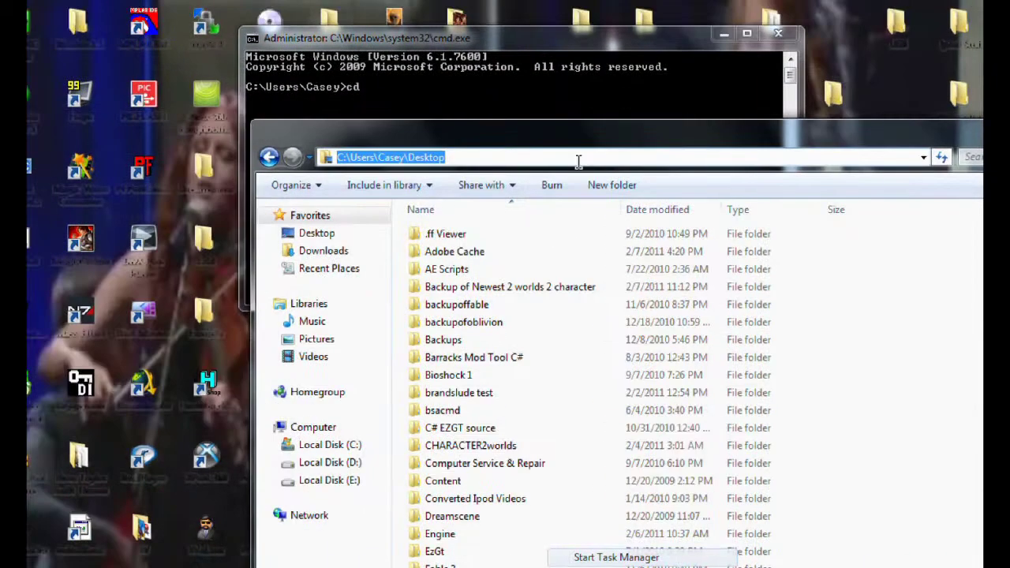
pyautogui.rightClick(502, 130)
pyautogui.click(583, 216)
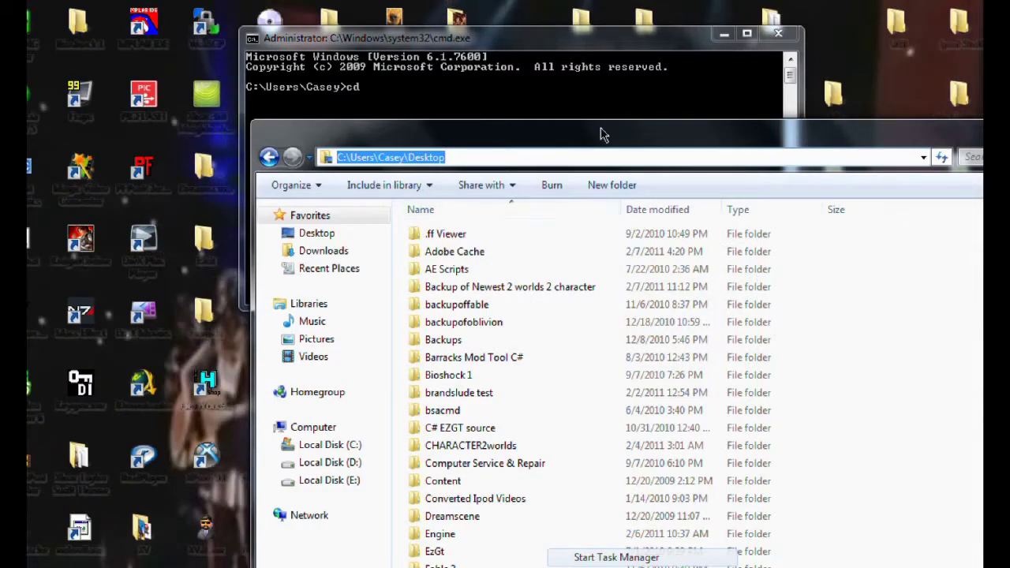
# Complete the cd command with the copied Desktop folder path and run it in the Command Prompt.
pyautogui.moveTo(600, 134); pyautogui.dragTo(153, 273)
pyautogui.click(570, 266)
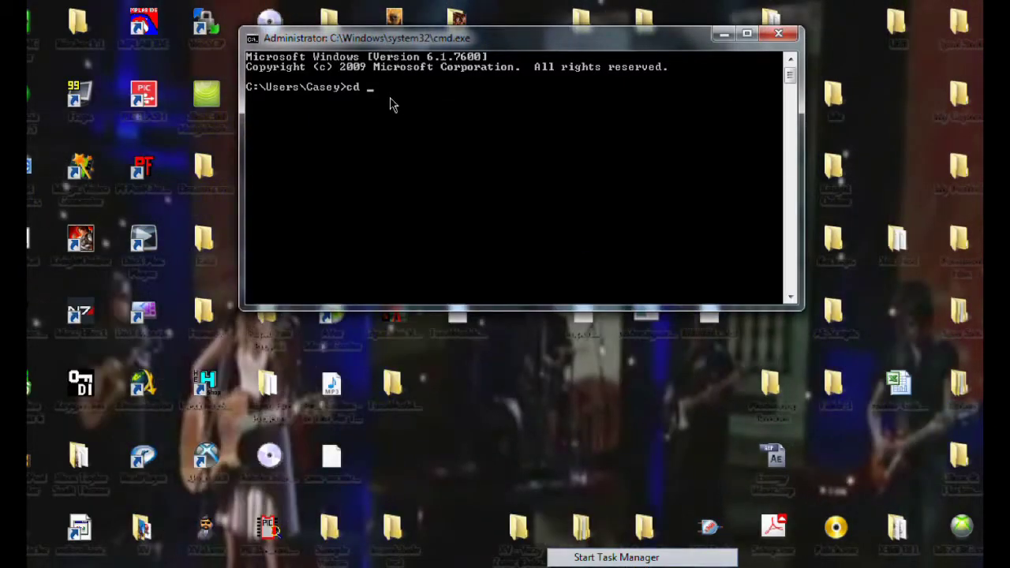
pyautogui.rightClick(390, 101)
pyautogui.click(438, 145)
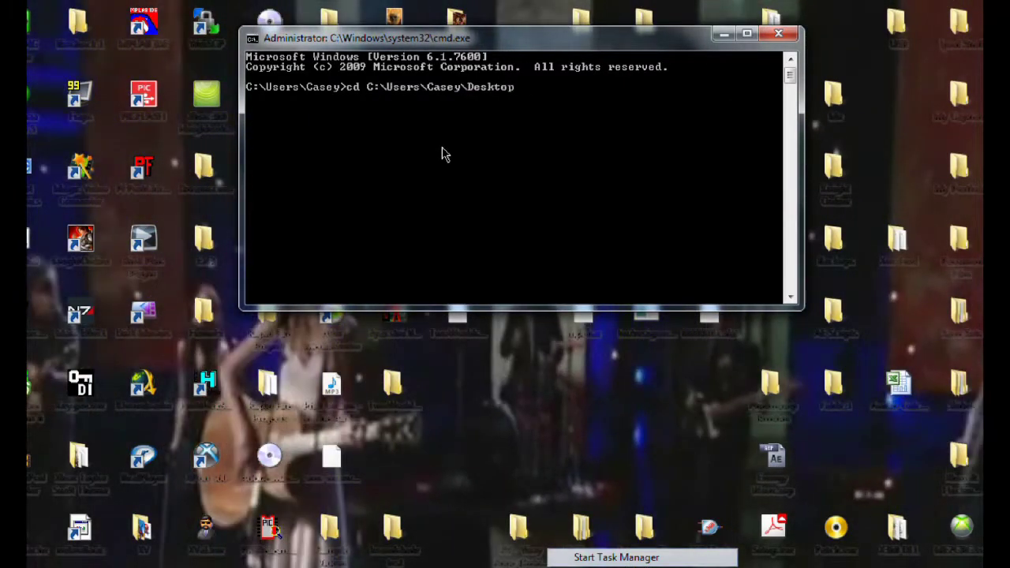
pyautogui.press('Return')
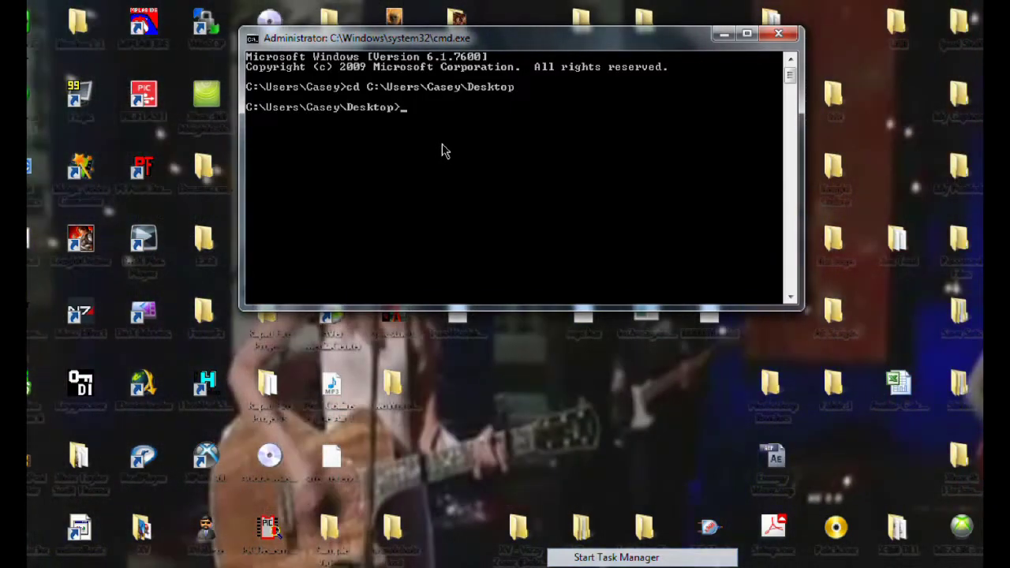
# Resign the save by running "tw2resigner mpchar" from the Desktop prompt, and close the Command Prompt window.
pyautogui.moveTo(411, 39); pyautogui.dragTo(368, 22)
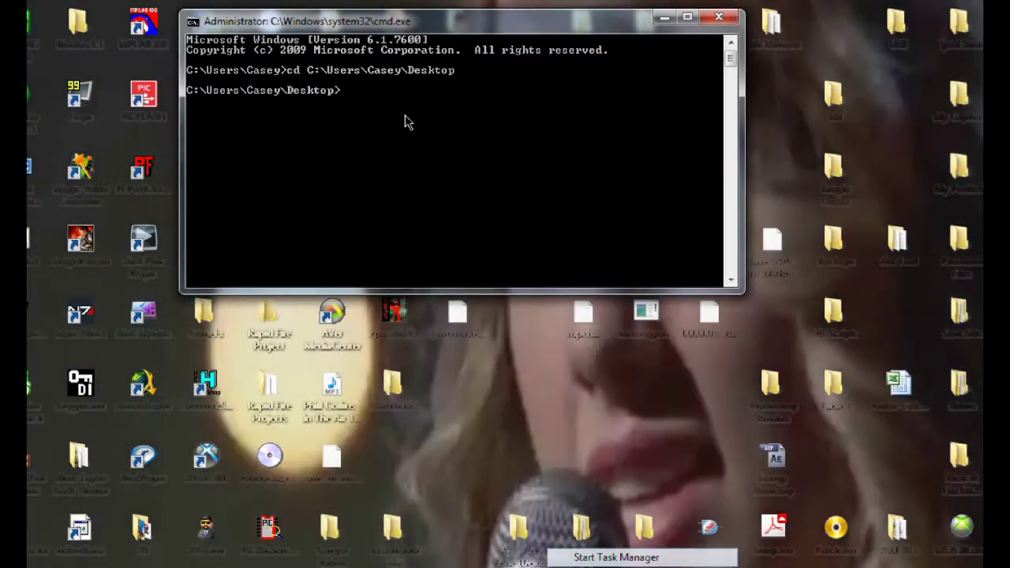
pyautogui.write('t')
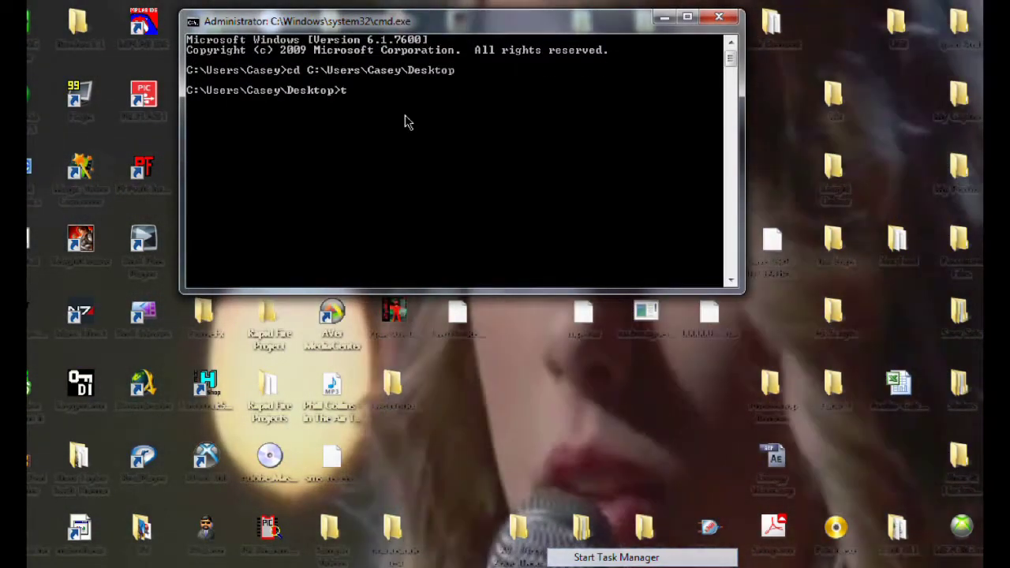
pyautogui.write('w2res')
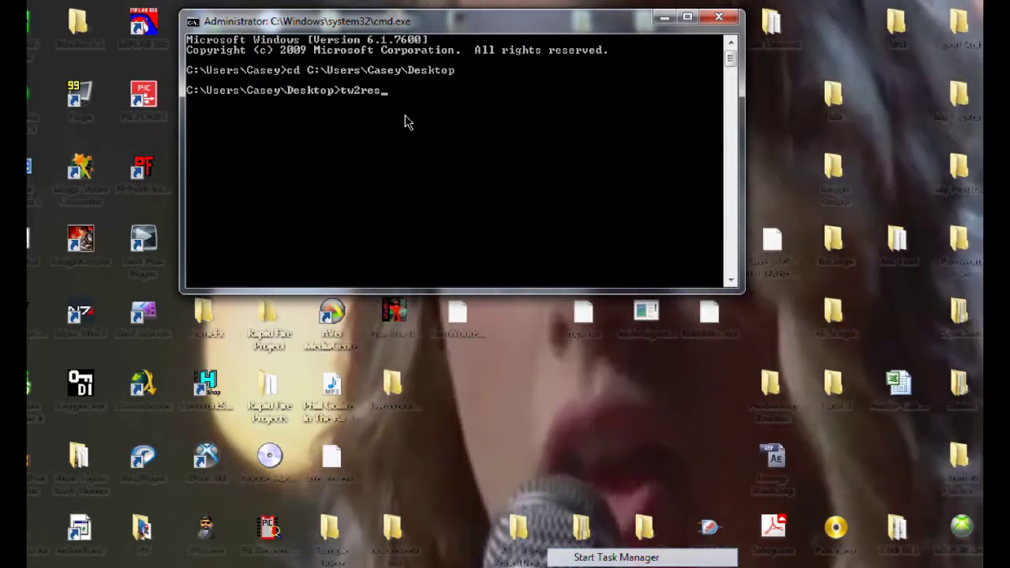
pyautogui.write('igner')
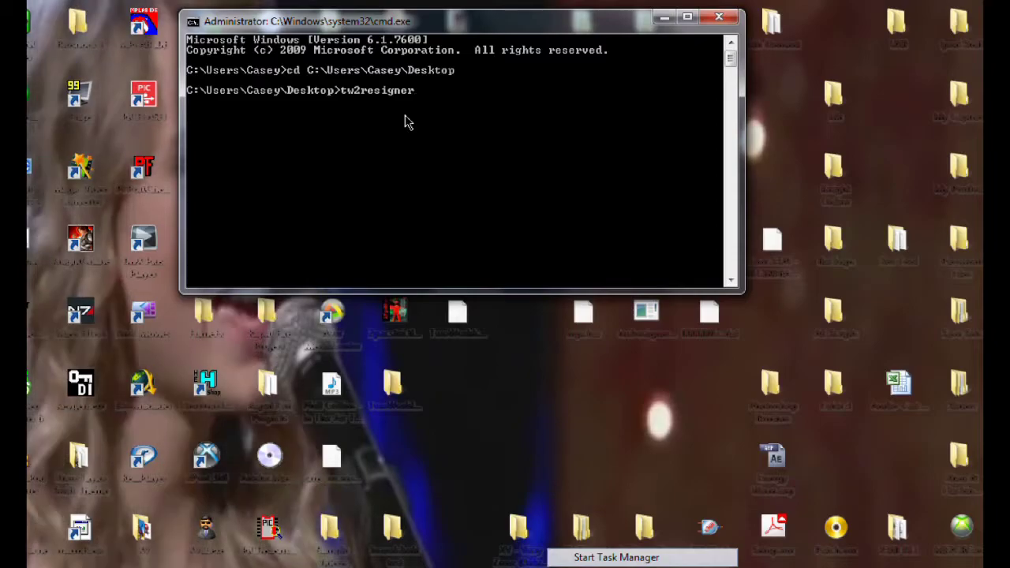
pyautogui.write(' mpchar')
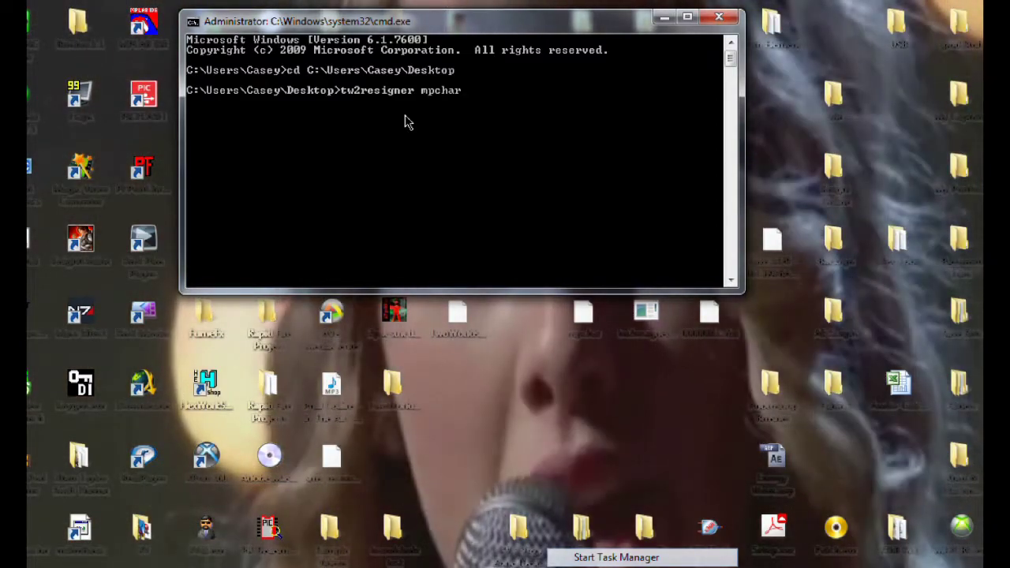
pyautogui.press('Return')
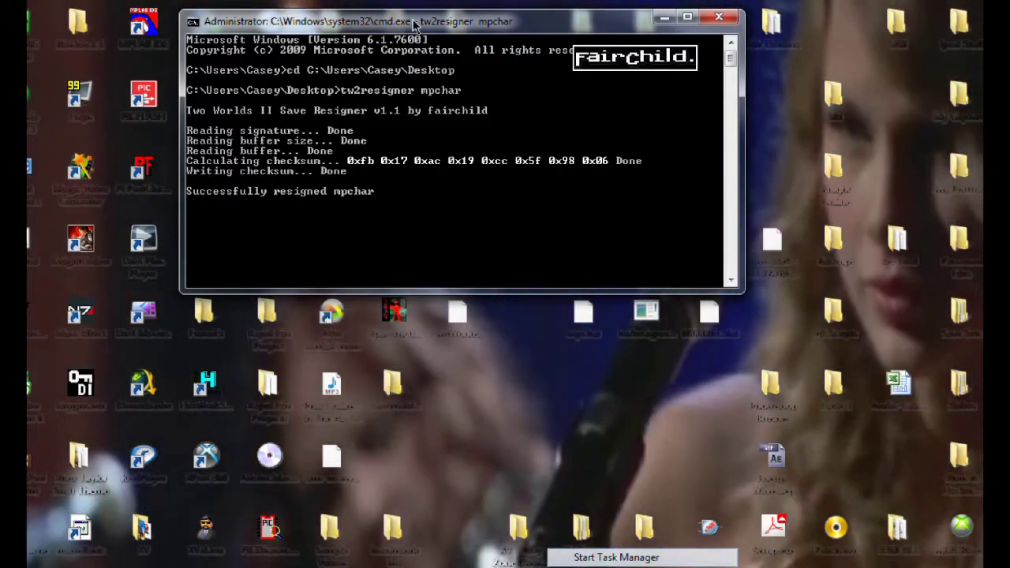
pyautogui.moveTo(513, 21); pyautogui.dragTo(597, 93)
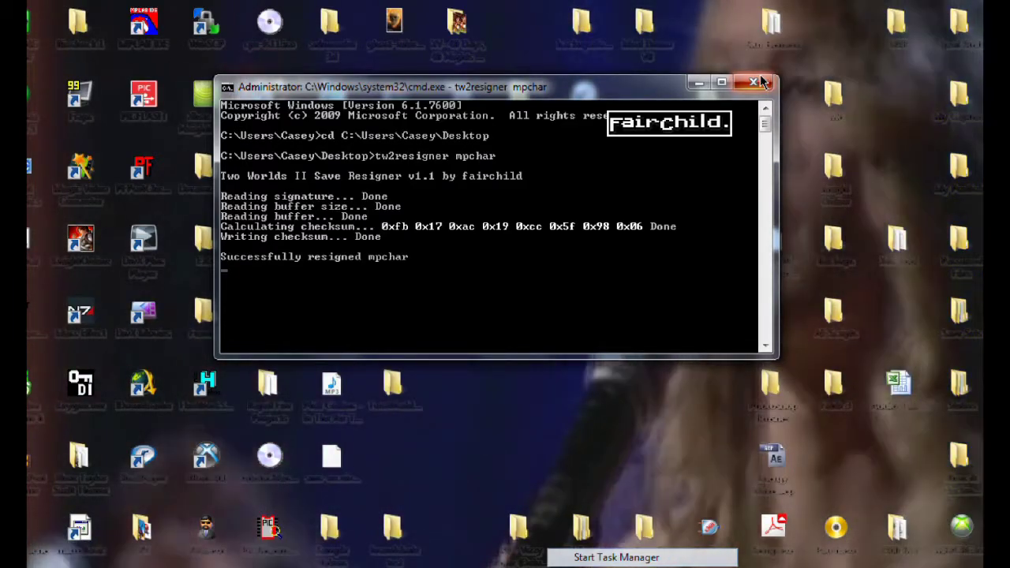
pyautogui.click(759, 82)
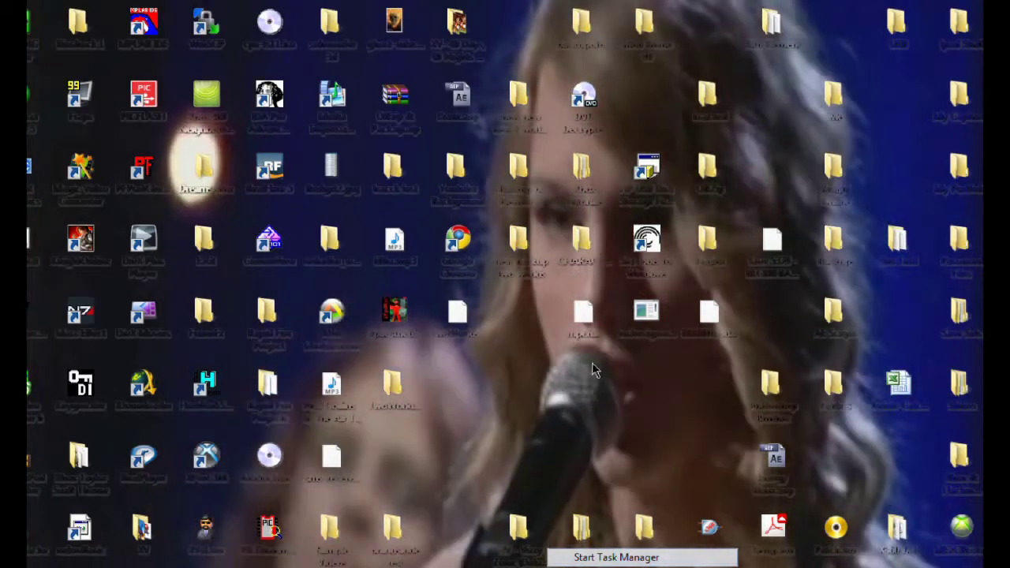
pyautogui.click(582, 315)
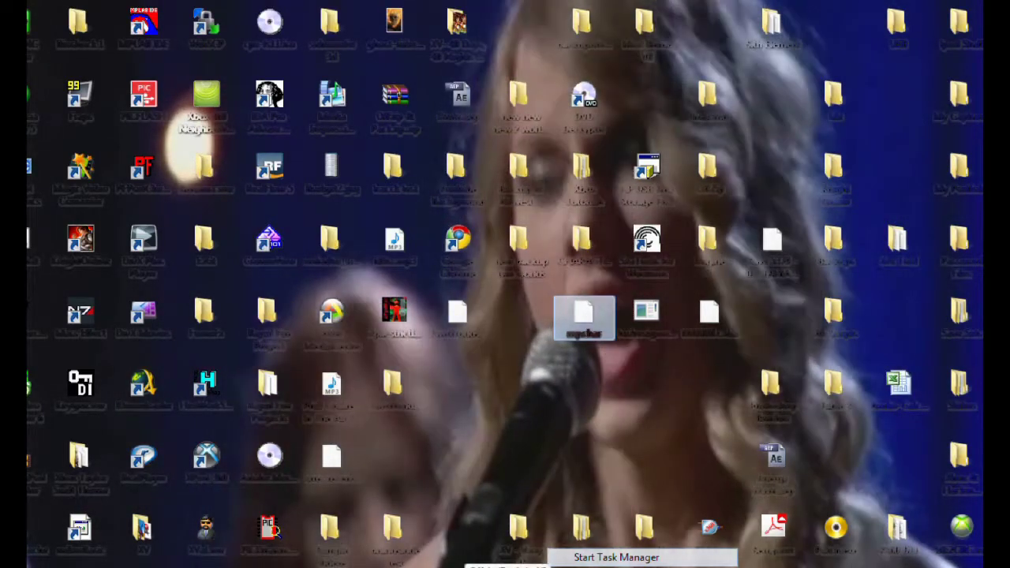
pyautogui.click(494, 313)
pyautogui.click(458, 314)
pyautogui.press('F2')
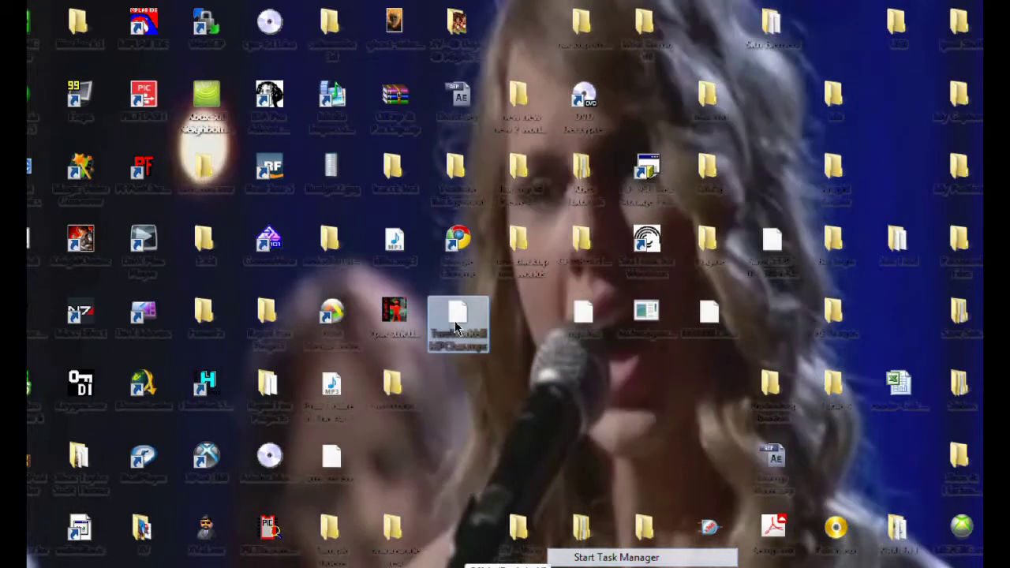
pyautogui.click(522, 383)
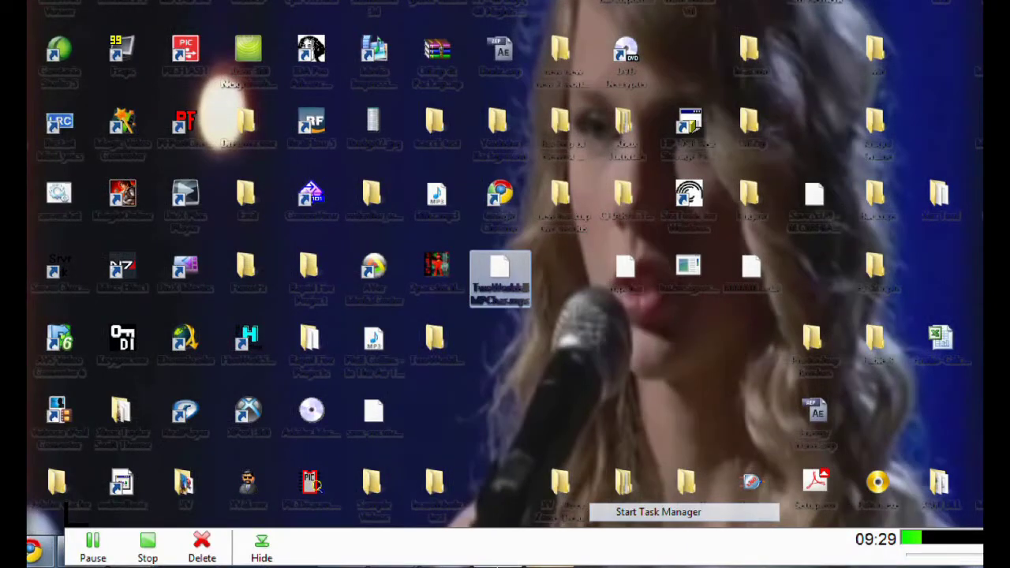
# Switch to Modio, replace mpchar in the Two Worlds II save with the resigned desktop mpchar, and rehash and resign the package.
pyautogui.click(497, 565)
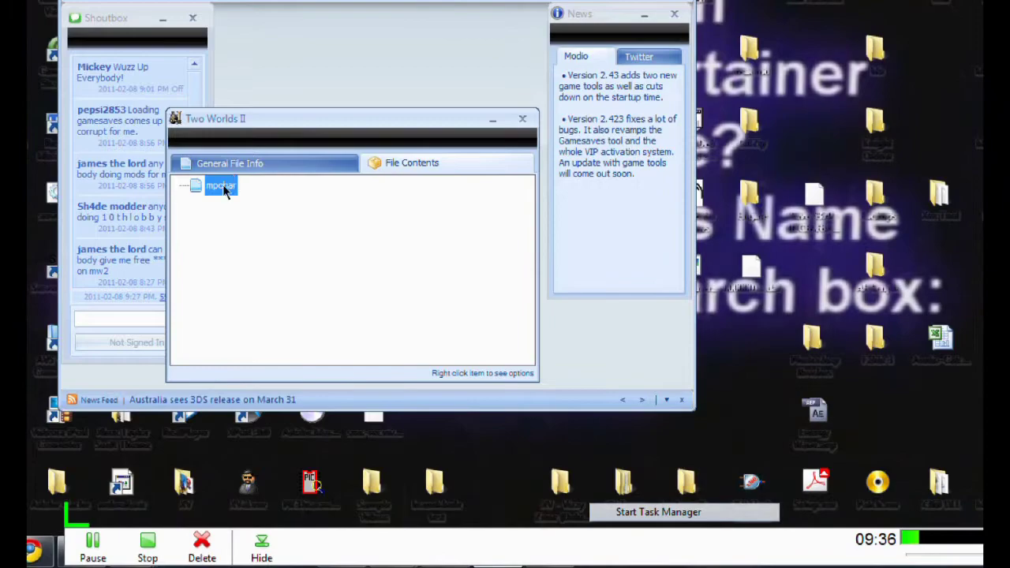
pyautogui.rightClick(225, 192)
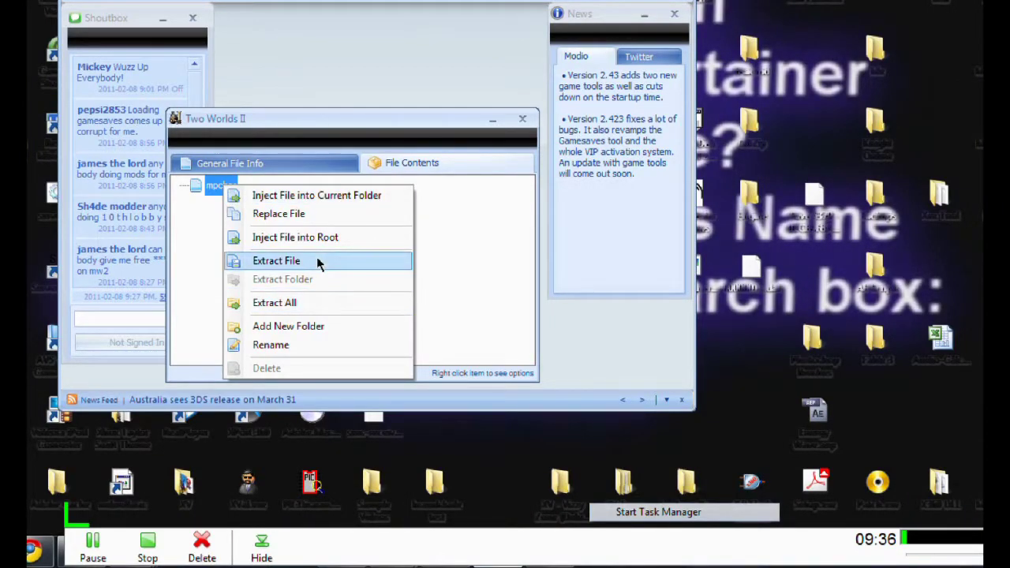
pyautogui.click(288, 213)
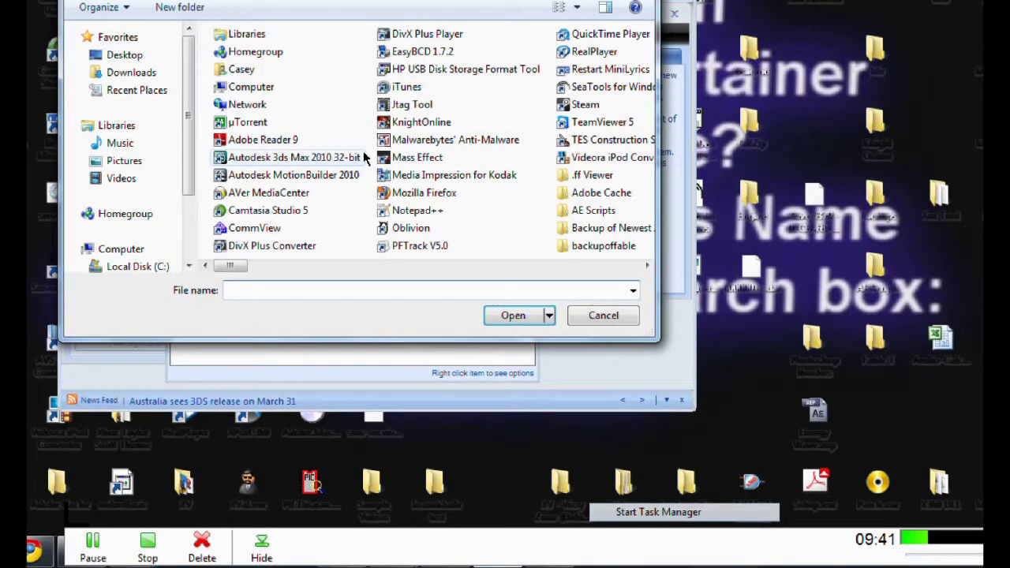
pyautogui.write('mod')
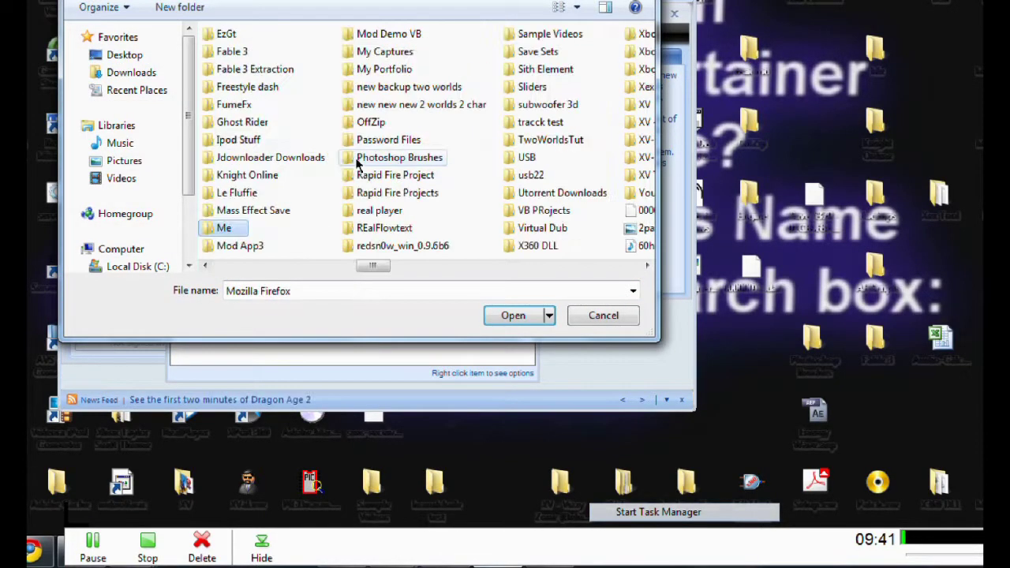
pyautogui.press('m')
pyautogui.press('m')
pyautogui.press('m')
pyautogui.press('m')
pyautogui.press('m')
pyautogui.press('m')
pyautogui.press('m')
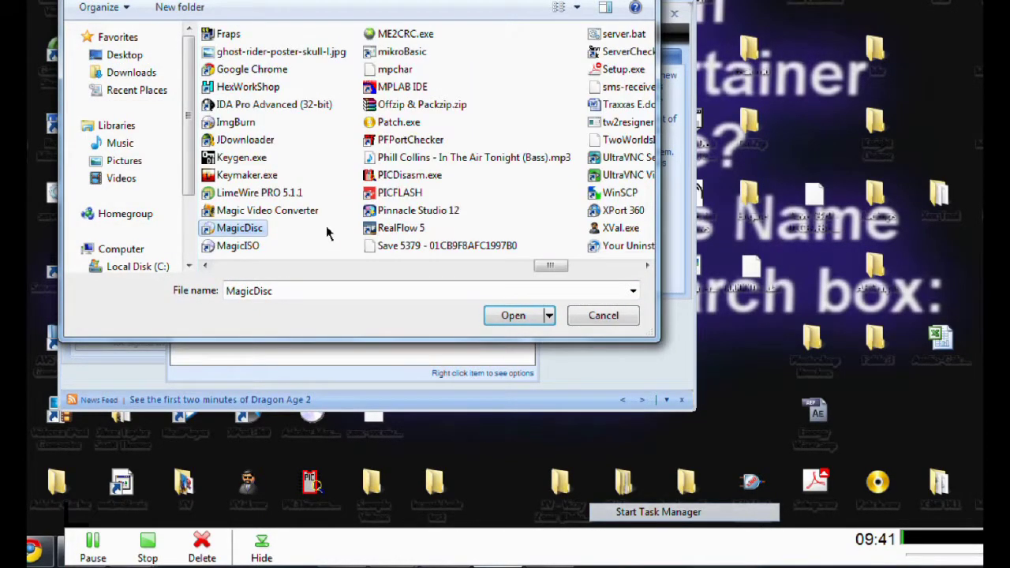
pyautogui.doubleClick(393, 71)
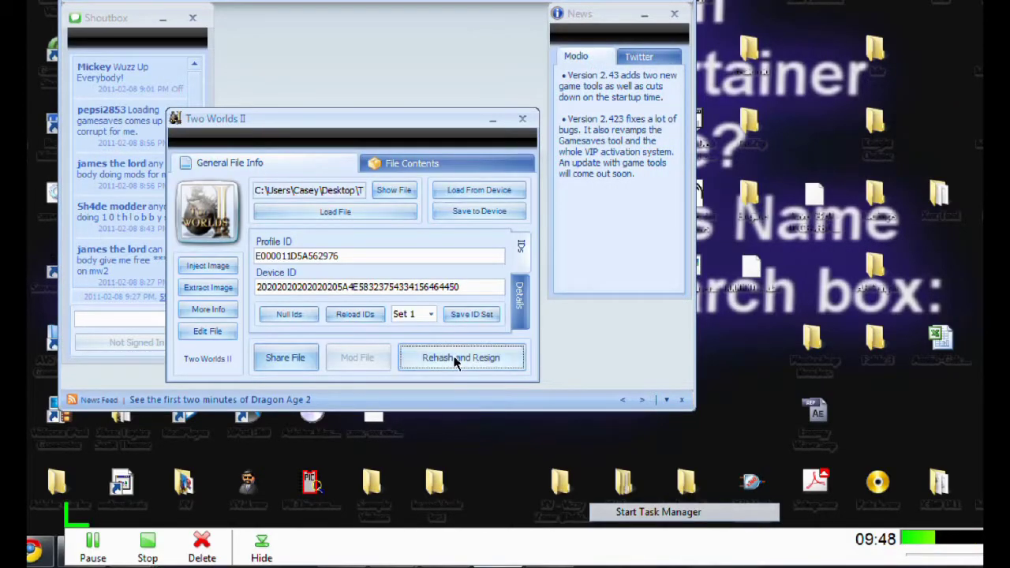
pyautogui.click(455, 359)
pyautogui.click(522, 119)
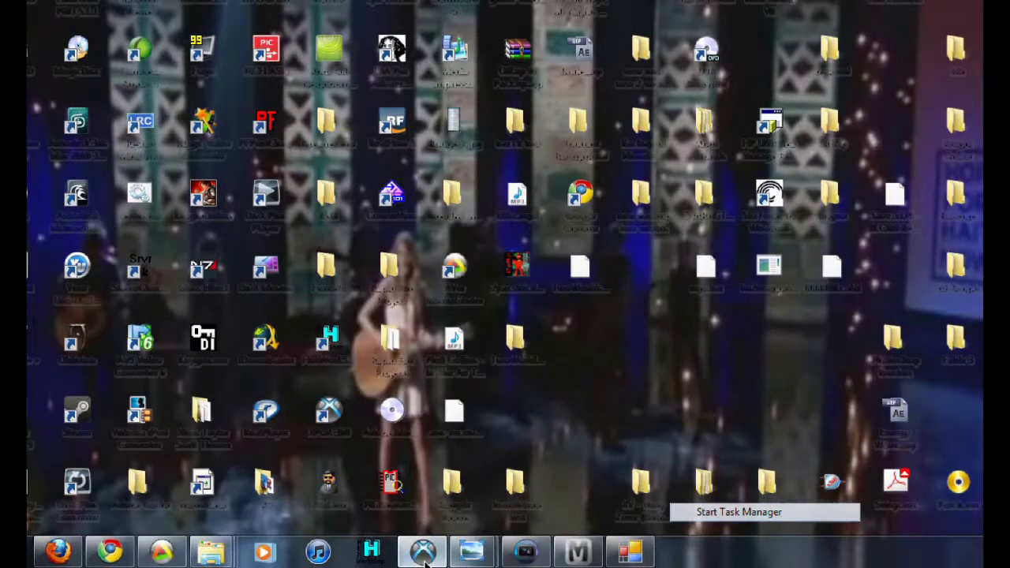
# Switch to XPort 360 and replace TwoWorldsIIMPChar.mpc in the Two Worlds II 00000001 folder with the modded save.
pyautogui.click(342, 552)
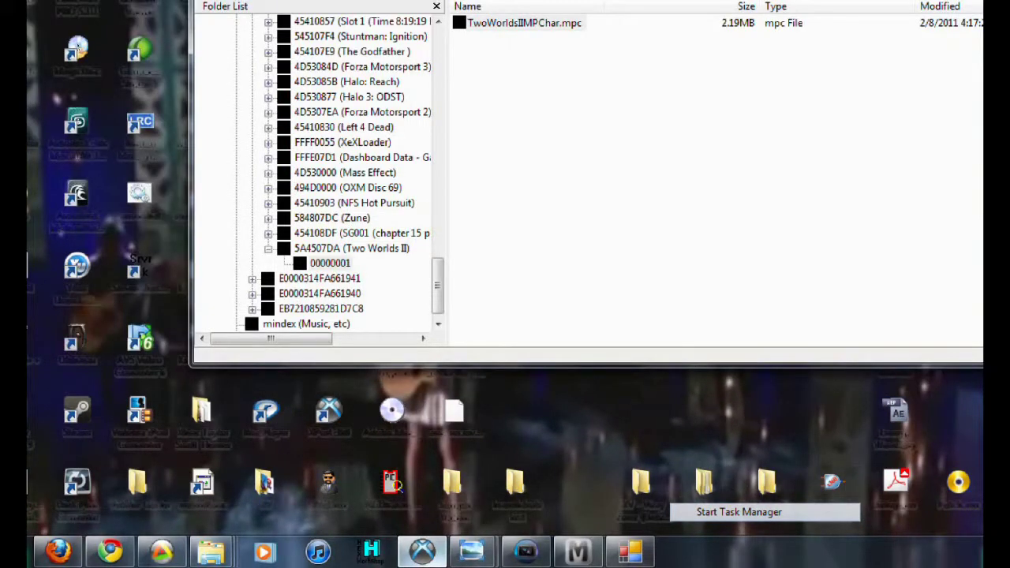
pyautogui.moveTo(619, 387); pyautogui.dragTo(649, 364)
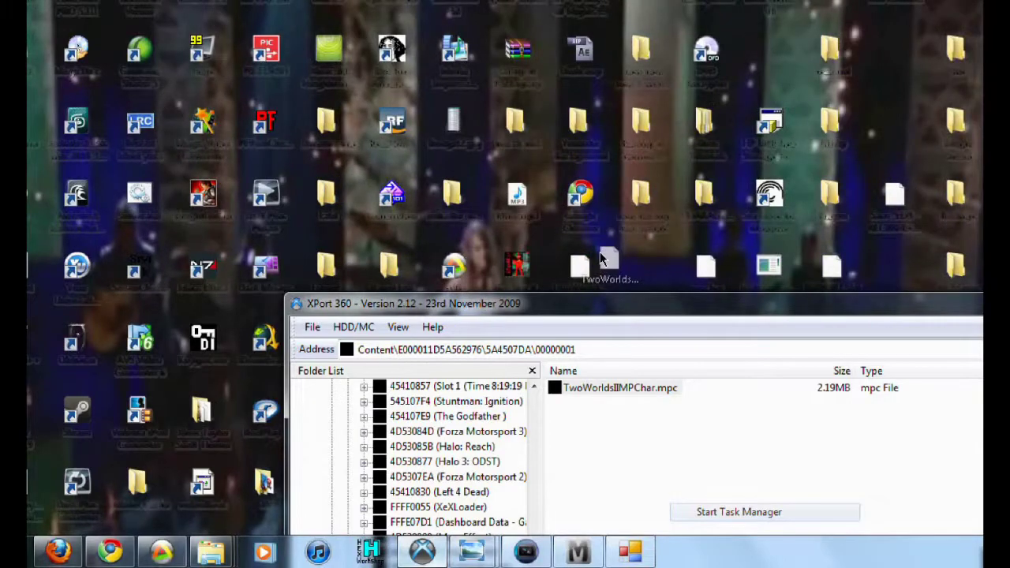
pyautogui.rightClick(612, 385)
pyautogui.click(631, 438)
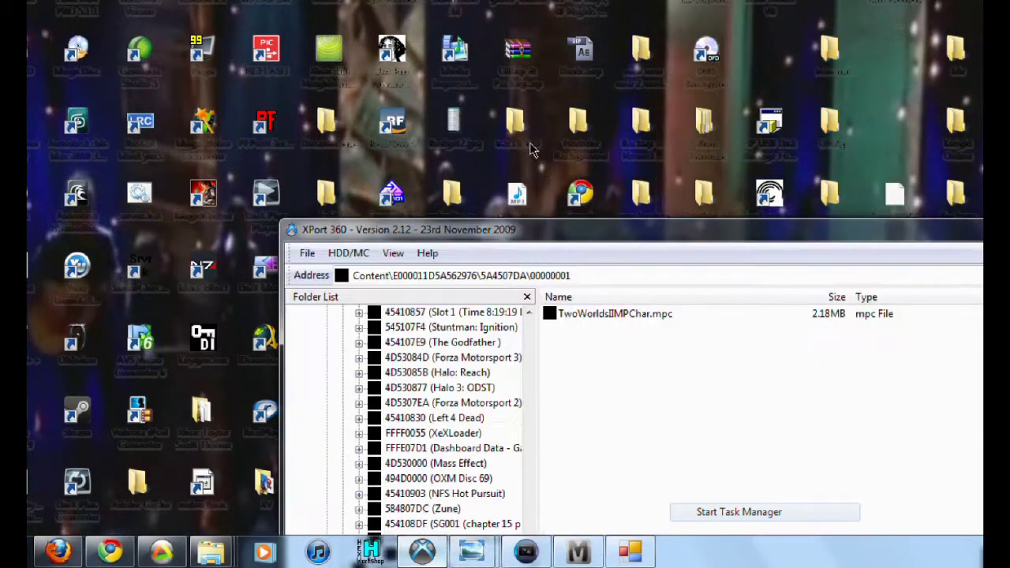
pyautogui.moveTo(571, 241); pyautogui.dragTo(452, 10)
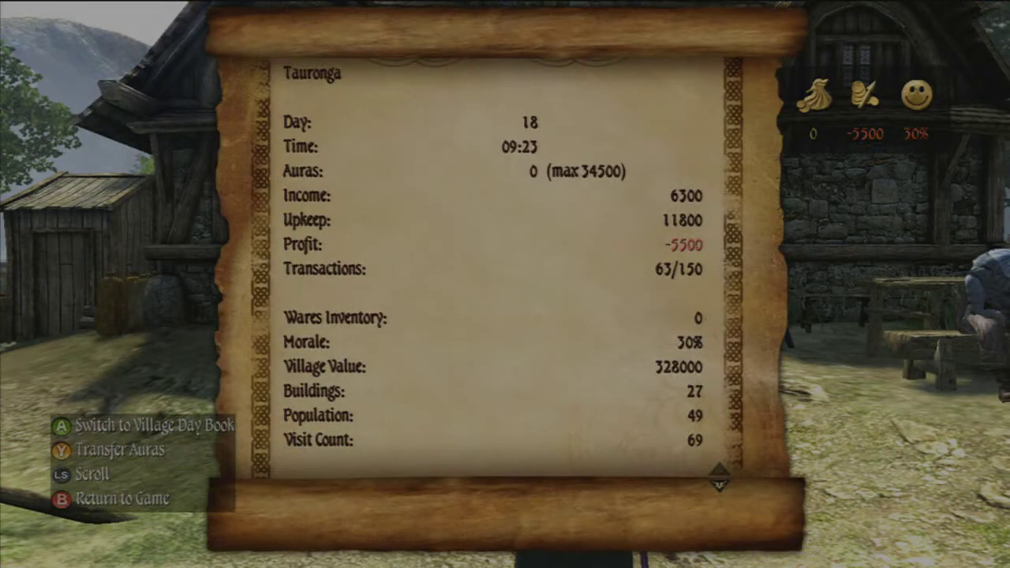
# Review the character's inventory, level, experience and skill points in the Two Worlds II game menus.
pyautogui.press('Escape')
pyautogui.press('m')
pyautogui.press('Escape')
pyautogui.press('i')
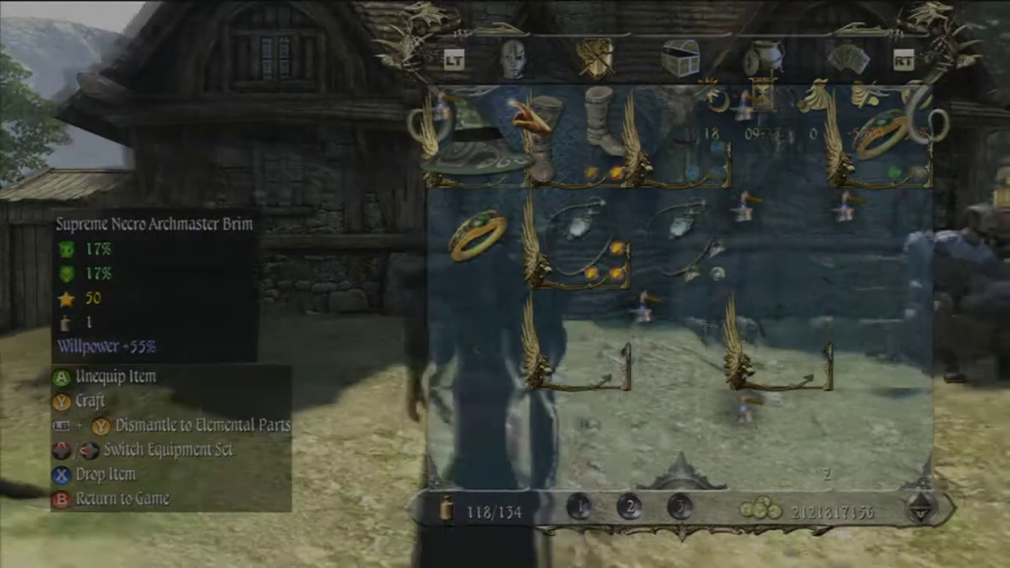
pyautogui.press('c')
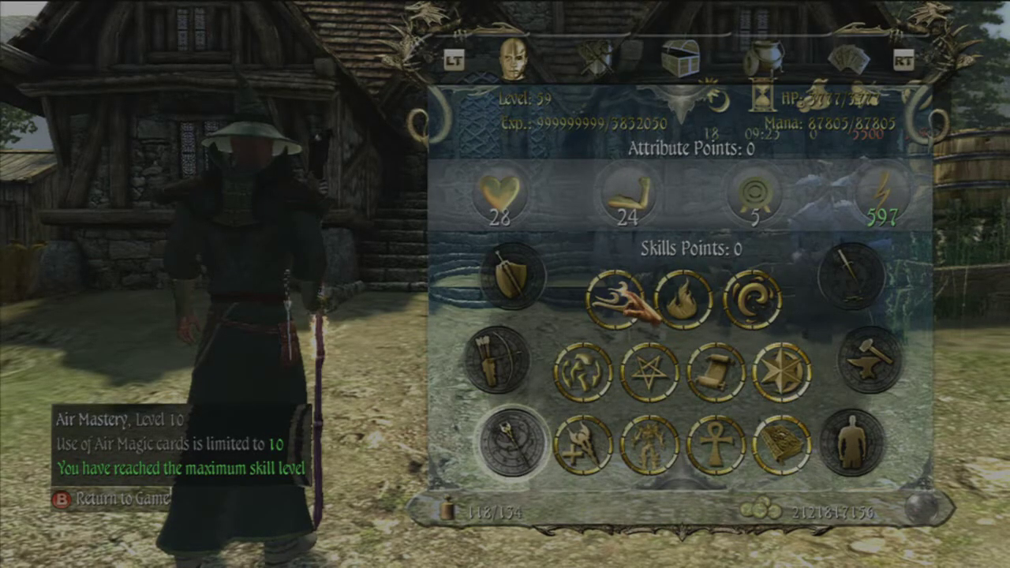
pyautogui.press('Escape')
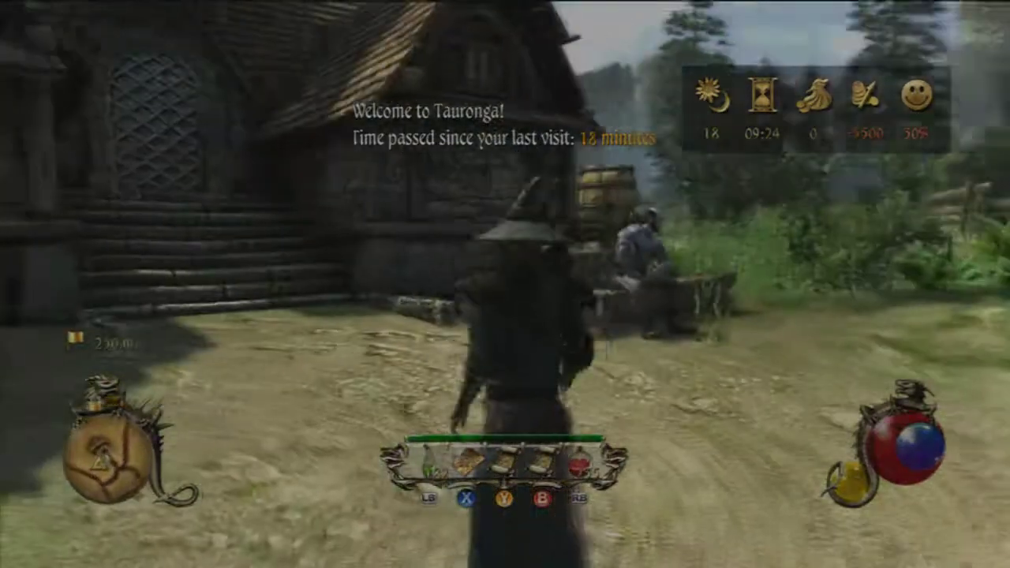
# Run to the teleport in the village of Tauronga and travel to another teleport on the map.
pyautogui.press('w')
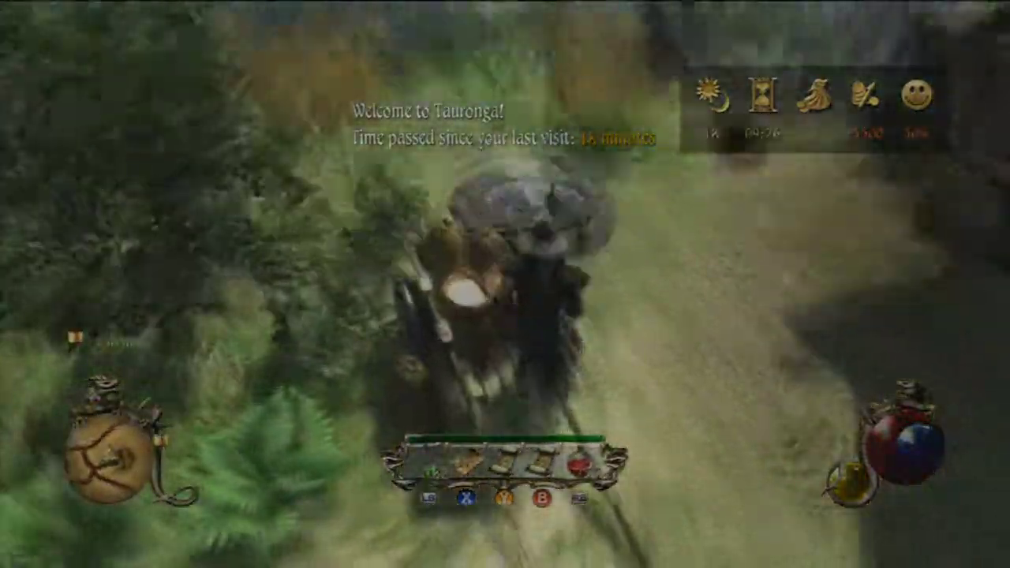
pyautogui.press('w')
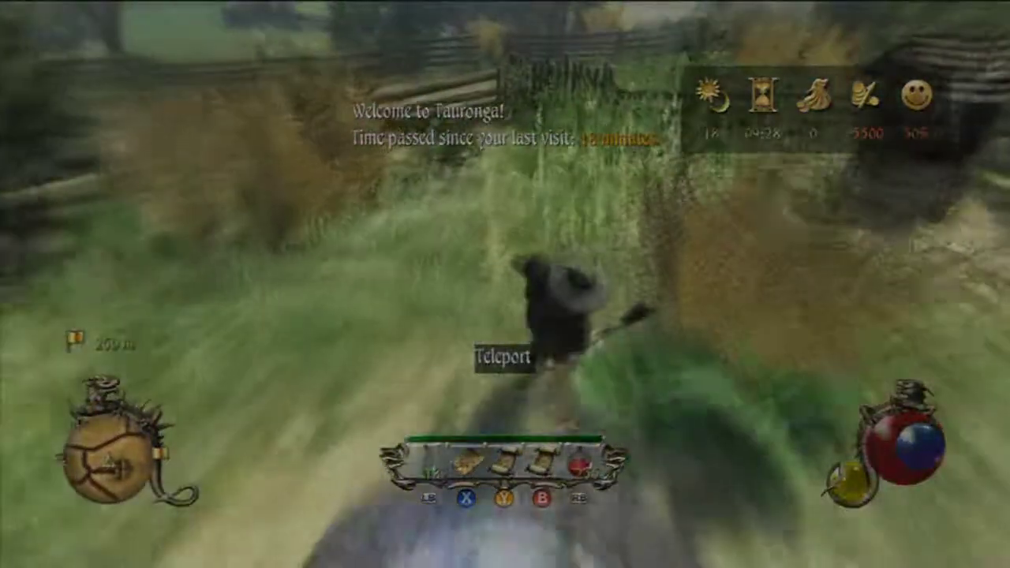
pyautogui.press('w')
pyautogui.press('e')
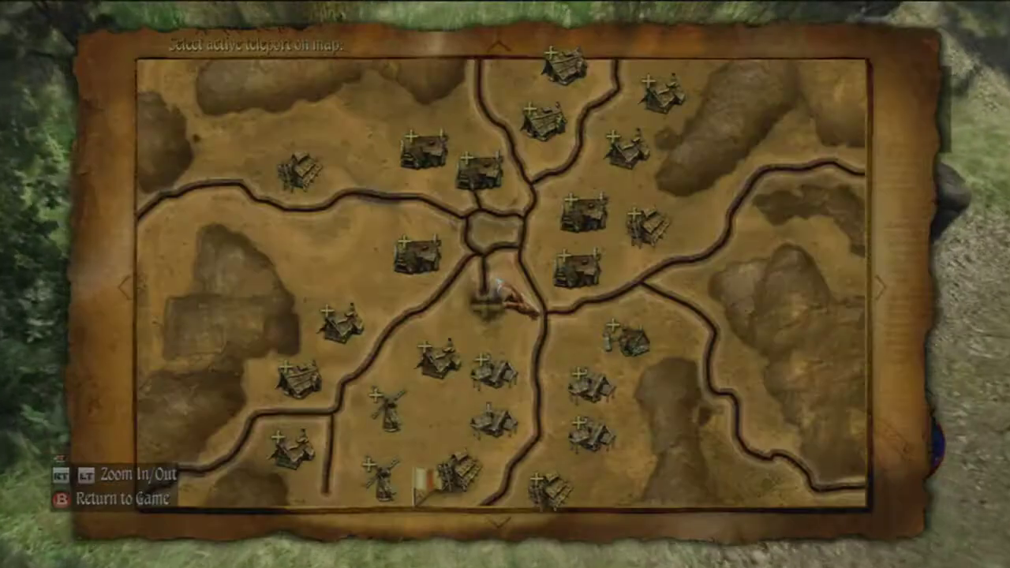
pyautogui.scroll(-3, 500, 383)
pyautogui.click(513, 371)
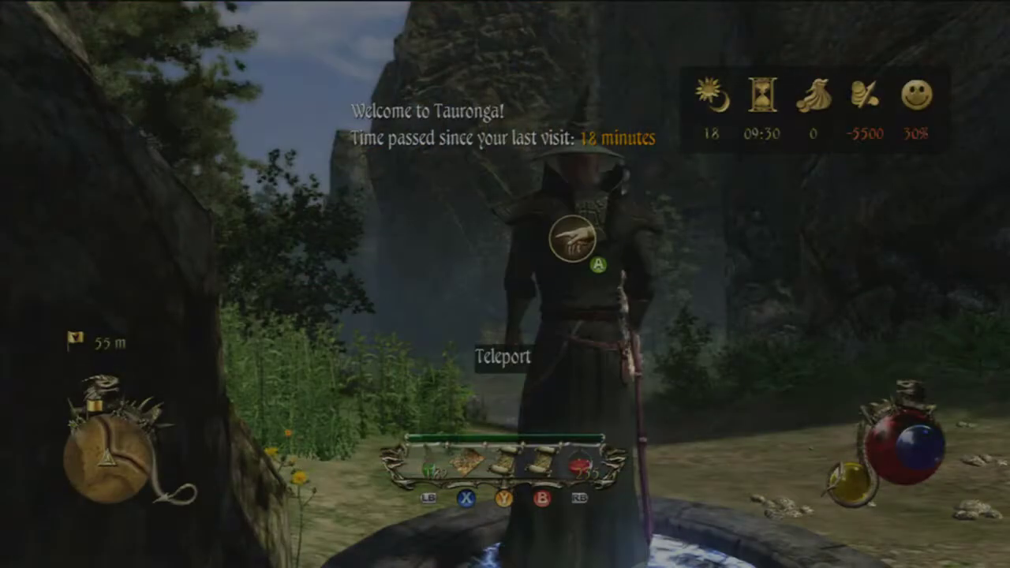
# Kill the Sawtooth Oak Guardians in the forest to gain experience, and open the character's attributes and skills screen.
pyautogui.press('w')
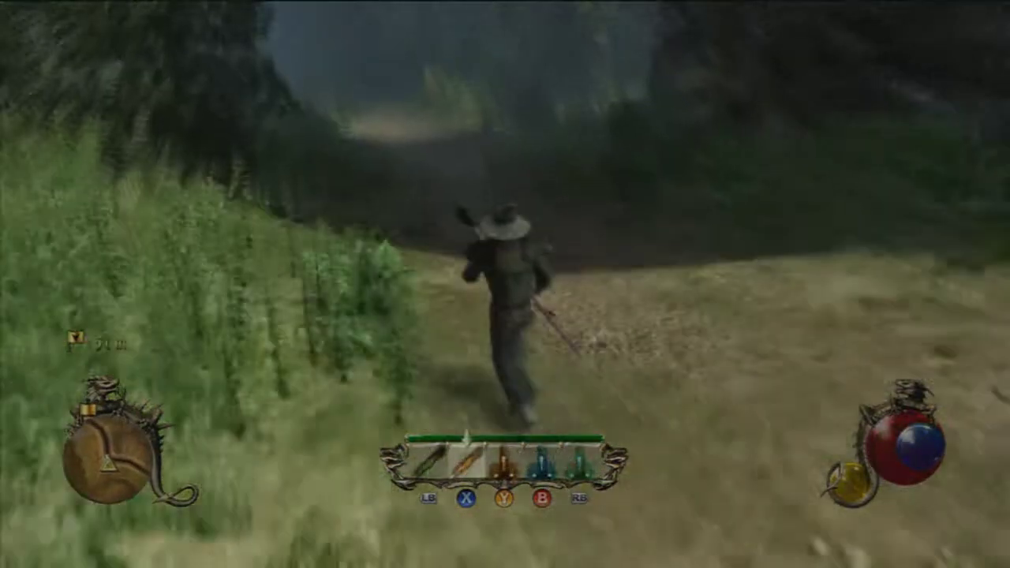
pyautogui.press('w')
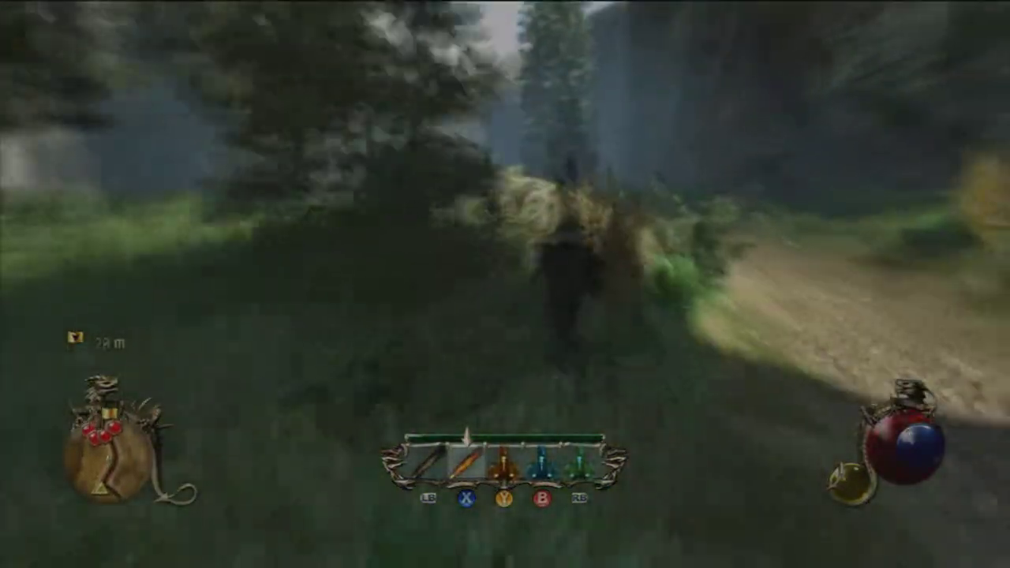
pyautogui.press('w')
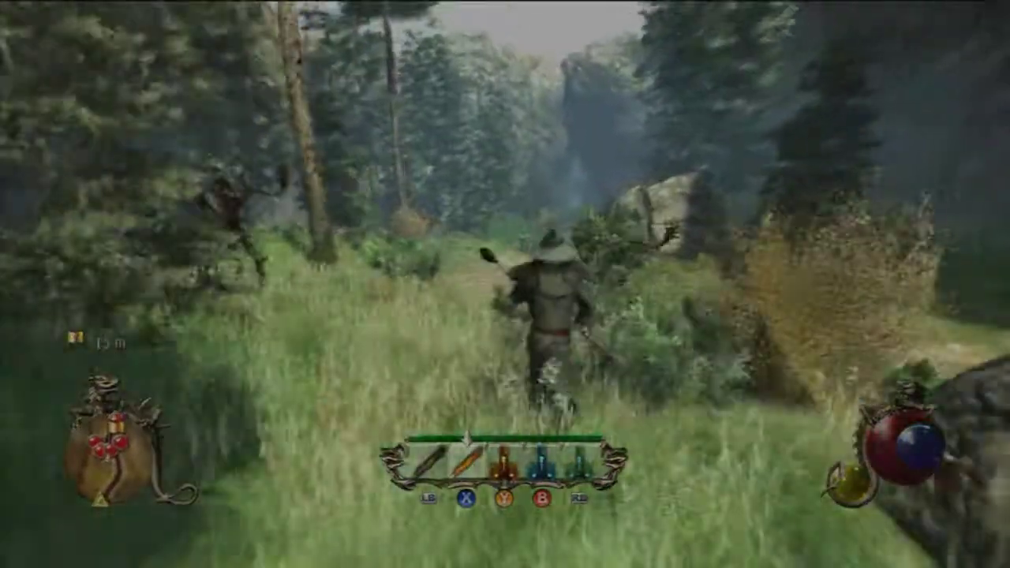
pyautogui.press('1')
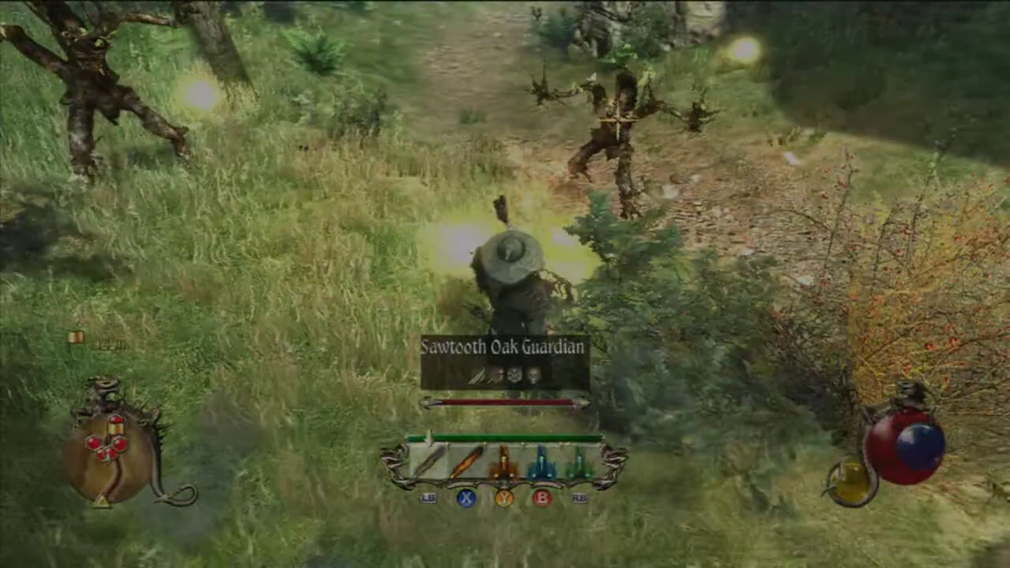
pyautogui.press('w')
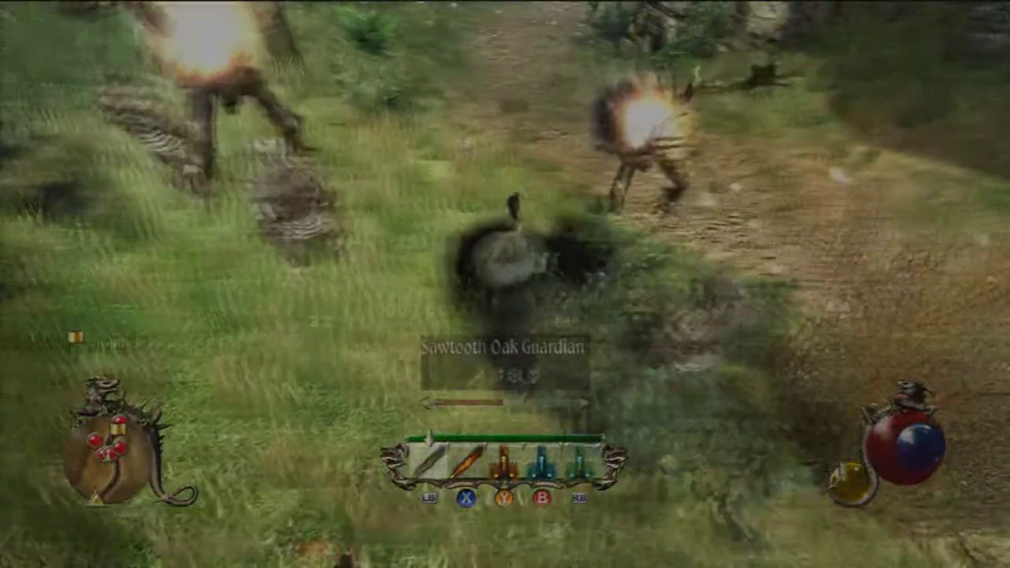
pyautogui.press('w')
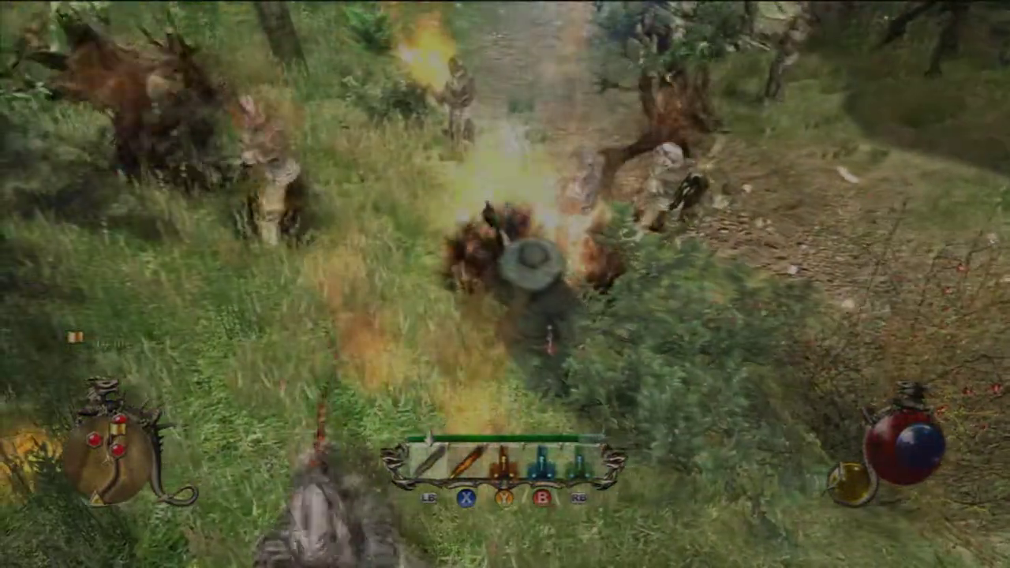
pyautogui.press('w')
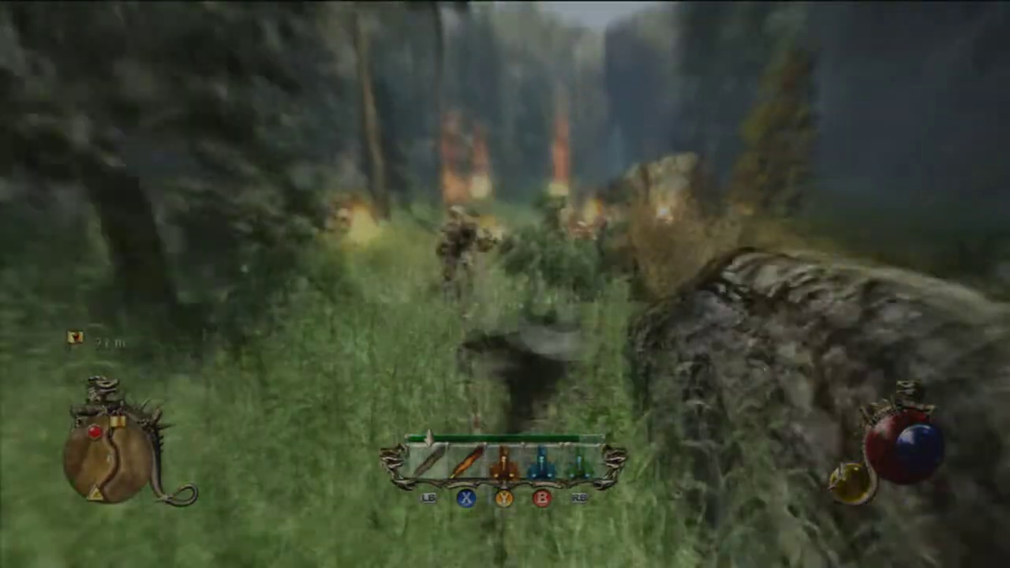
pyautogui.press('w')
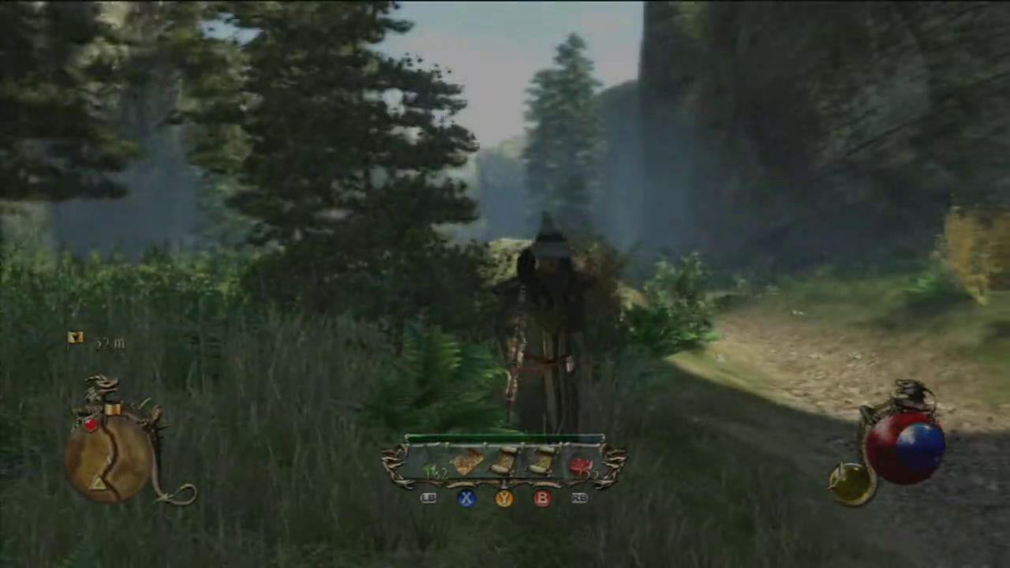
pyautogui.press('c')
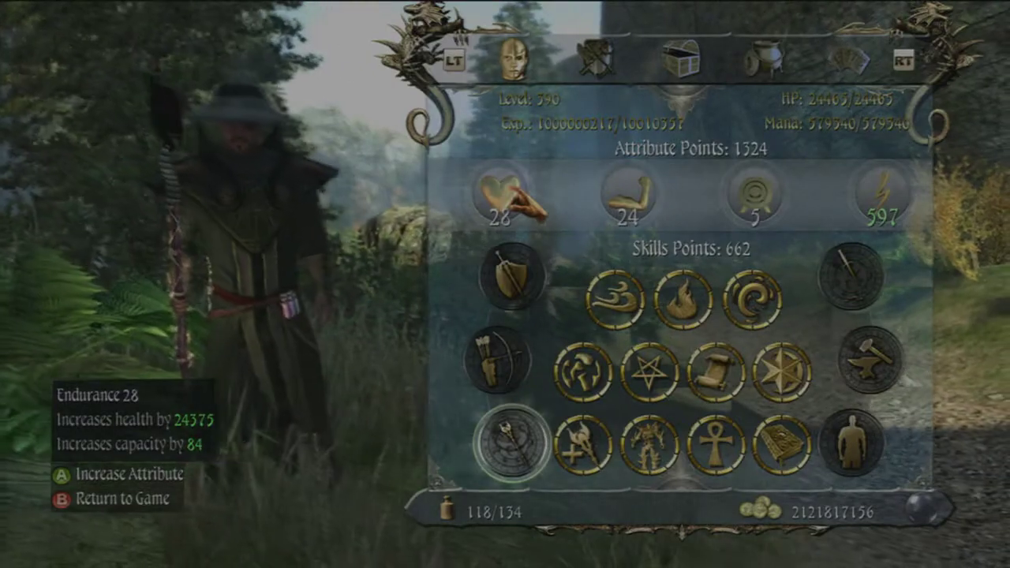